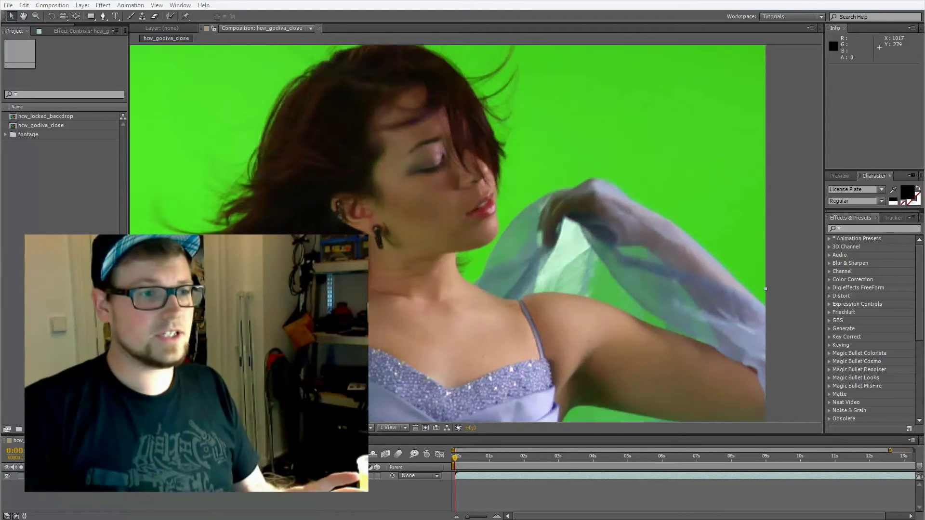
# - Pan across the dancer footage, briefly zooming to 200% and scrubbing forward
pyautogui.moveTo(387, 294); pyautogui.dragTo(501, 274)
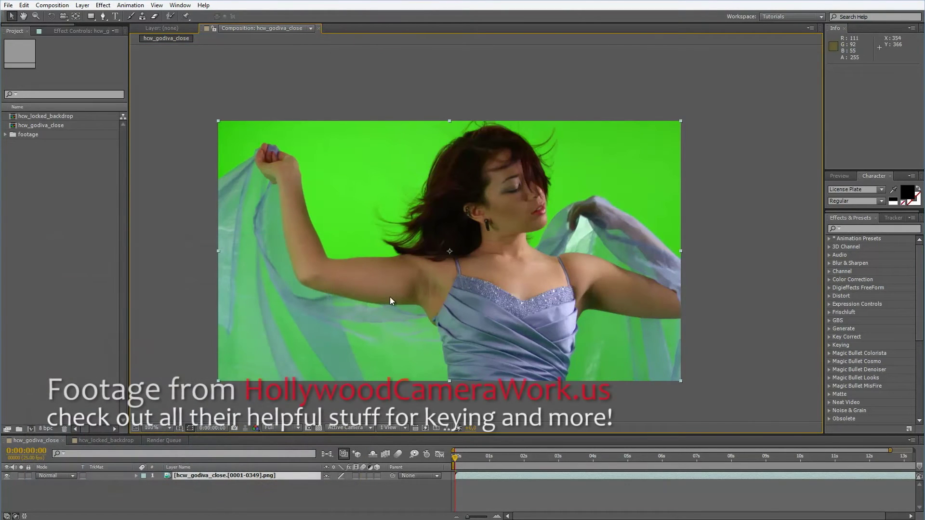
pyautogui.press('.')
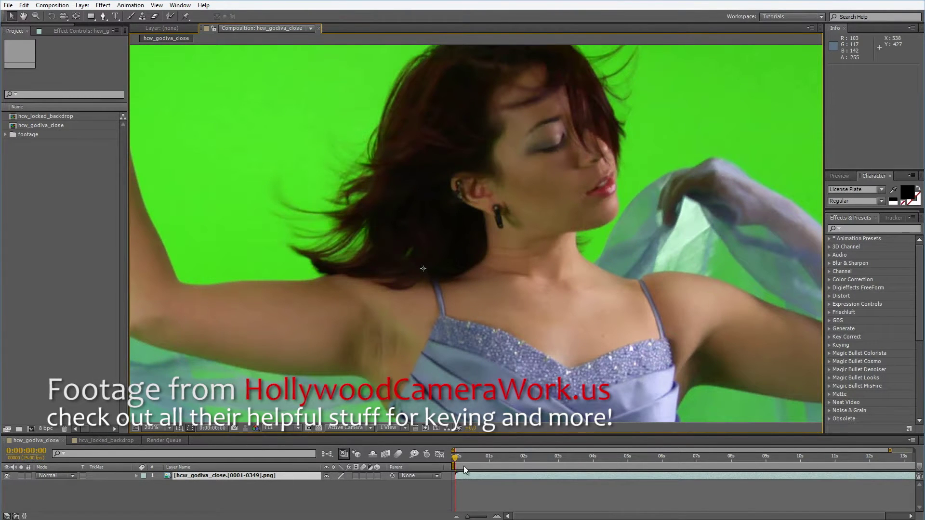
pyautogui.moveTo(461, 458)
pyautogui.mouseDown()
pyautogui.moveTo(905, 457)
pyautogui.moveTo(415, 459)
pyautogui.moveTo(846, 458)
pyautogui.moveTo(455, 457)
pyautogui.mouseUp()
pyautogui.press(',')
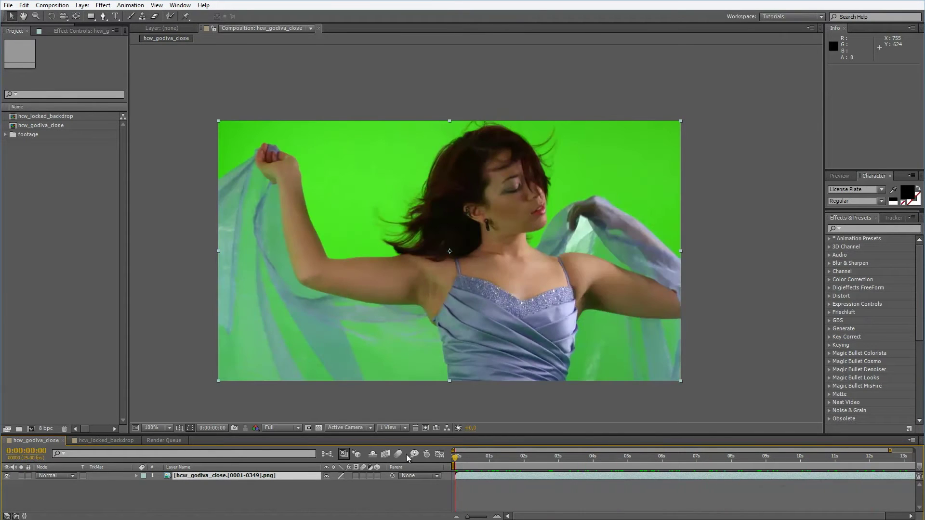
# - Zoom the view to 400% and pan over the dancer's face, chin and scarf edges
pyautogui.scroll(1, 510, 329)
pyautogui.scroll(1, 689, 286)
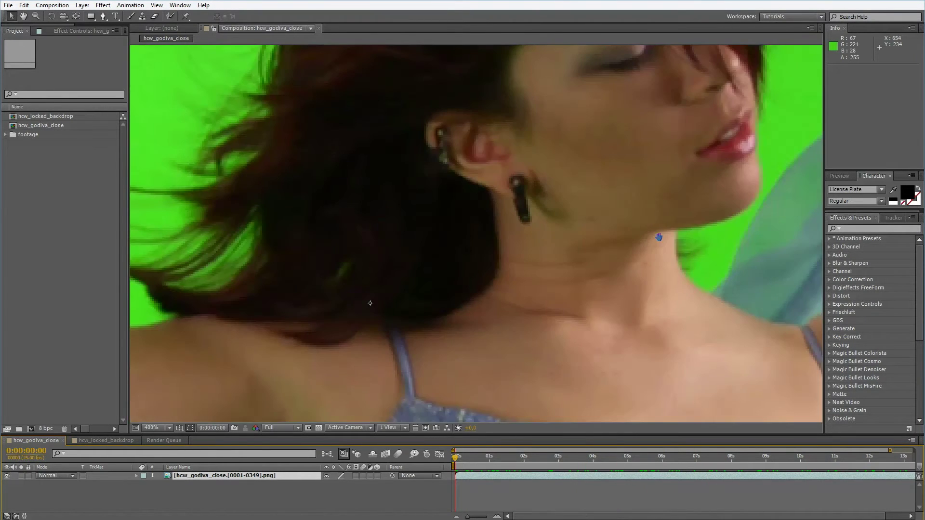
pyautogui.scroll(1, 658, 236)
pyautogui.moveTo(556, 277); pyautogui.dragTo(490, 287)
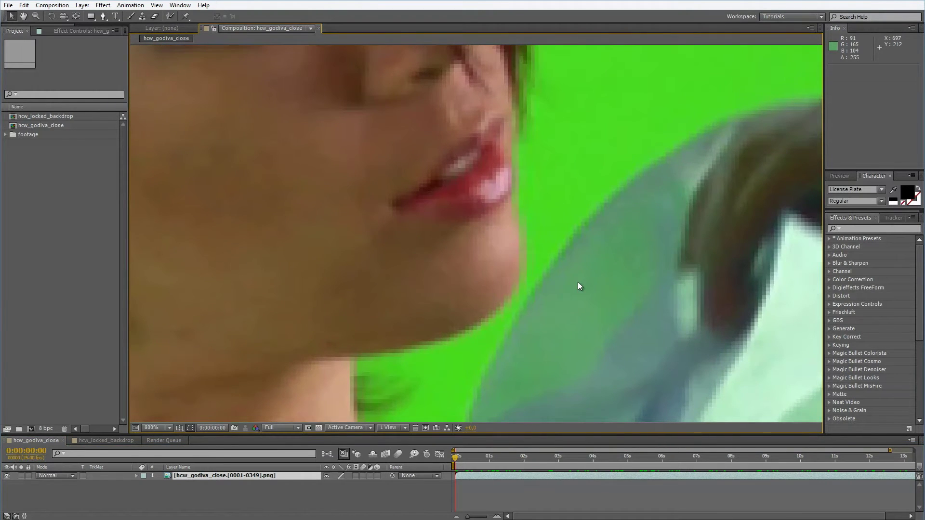
pyautogui.moveTo(578, 287); pyautogui.dragTo(612, 277)
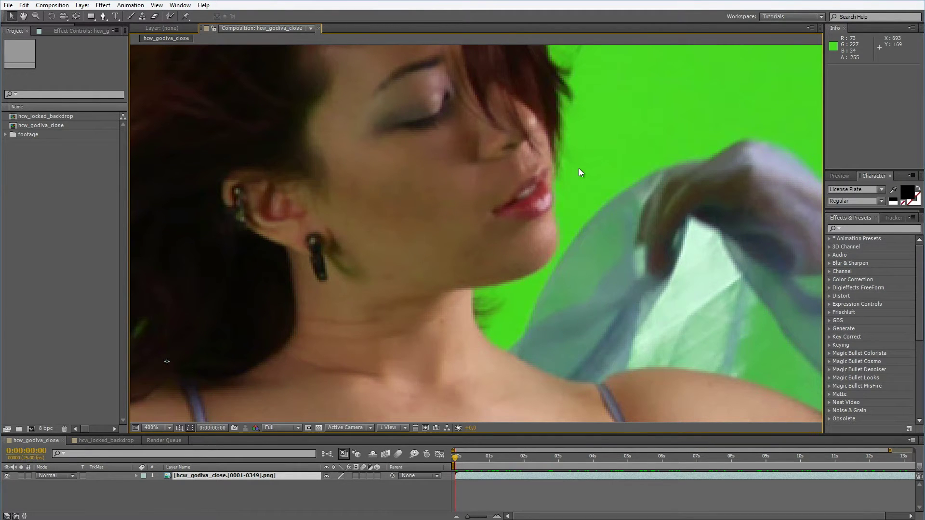
pyautogui.hotkey('alt', '1')
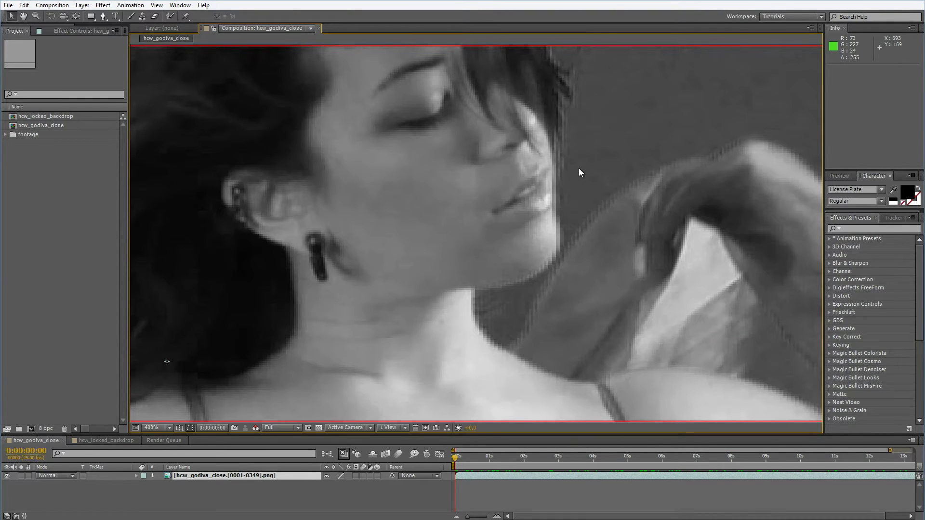
pyautogui.hotkey('alt', '2')
pyautogui.hotkey('alt', '3')
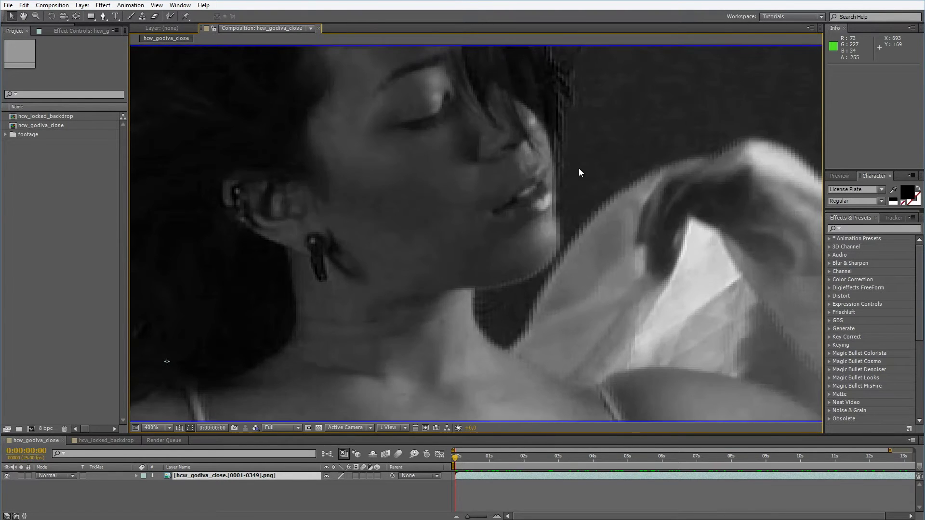
pyautogui.hotkey('alt', '1')
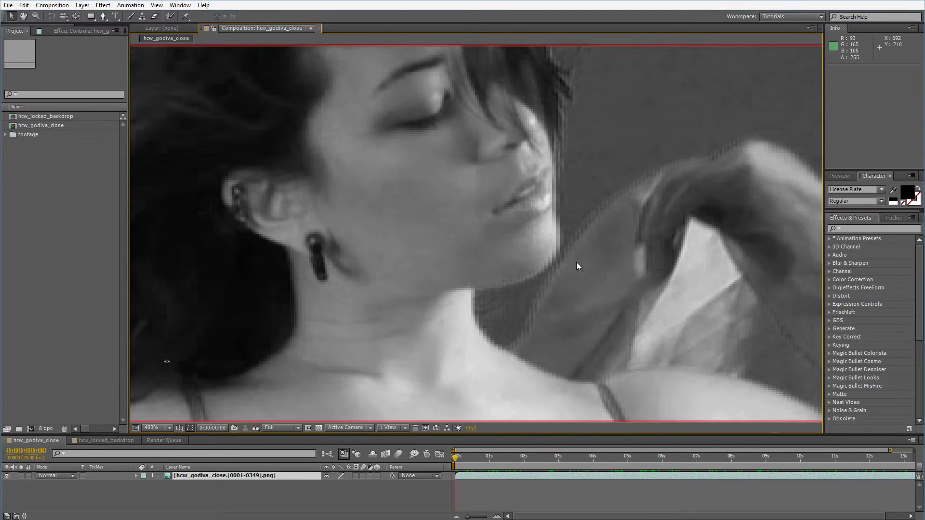
pyautogui.hotkey('alt', '3')
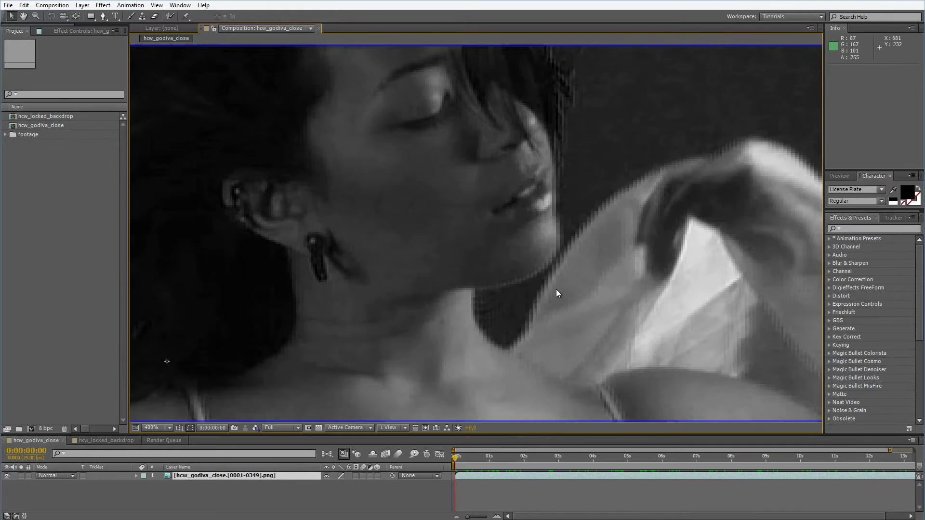
pyautogui.hotkey('alt', '3')
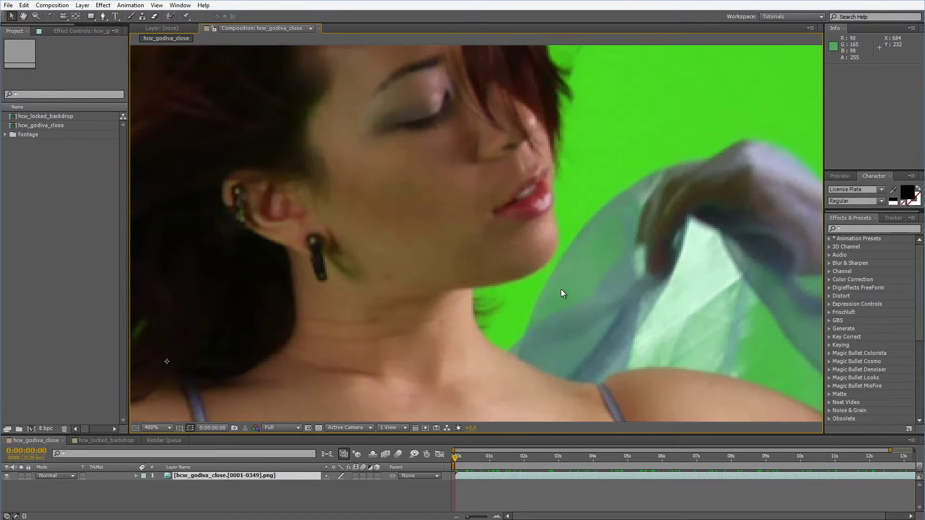
pyautogui.click(322, 496)
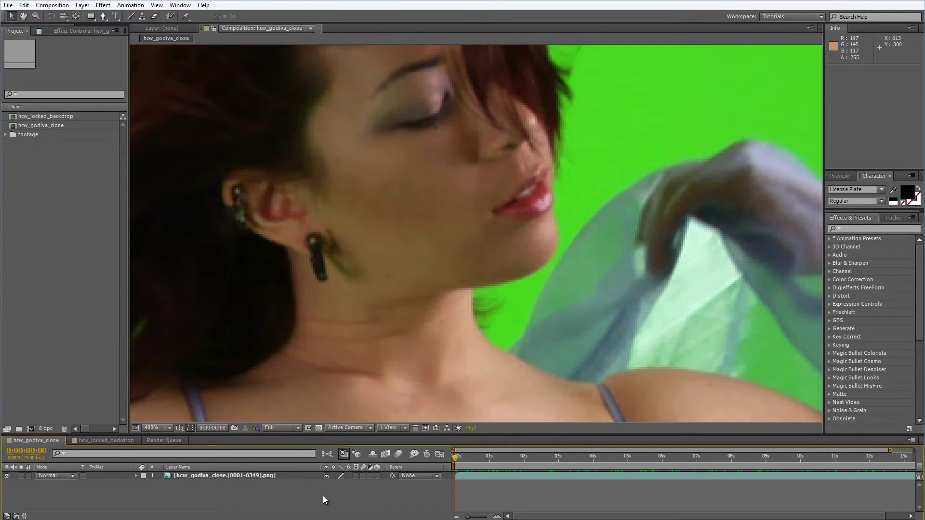
# - Pre-compose the dancer footage layer into a comp named base_footage
pyautogui.click(241, 476)
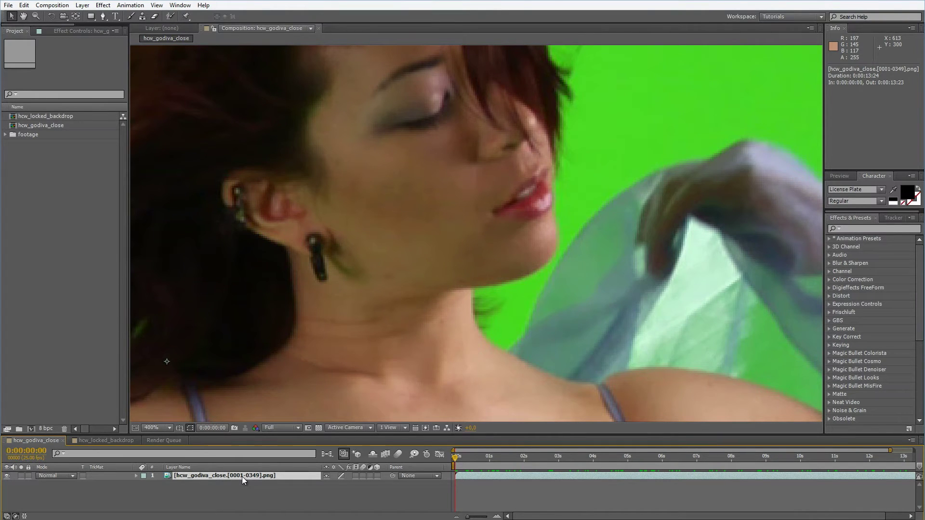
pyautogui.hotkey('ctrl', 'shift', 'c')
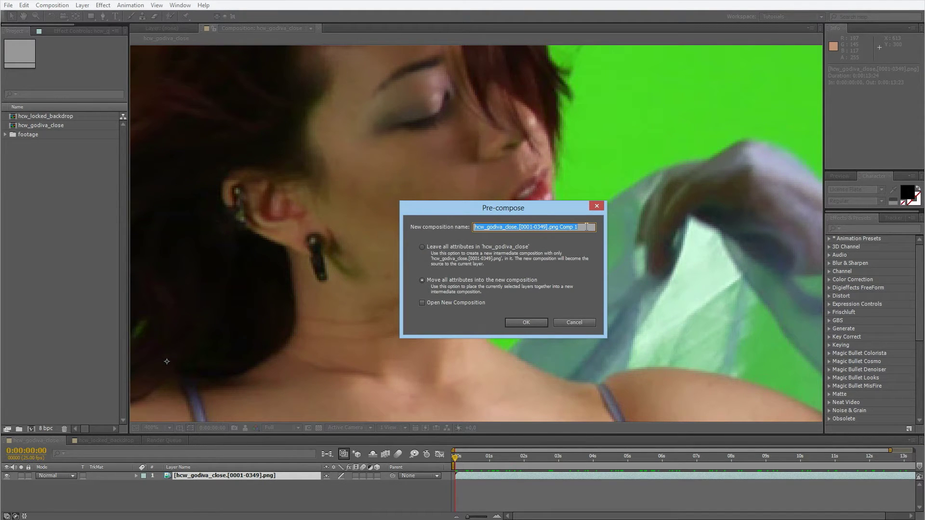
pyautogui.write('base_fo')
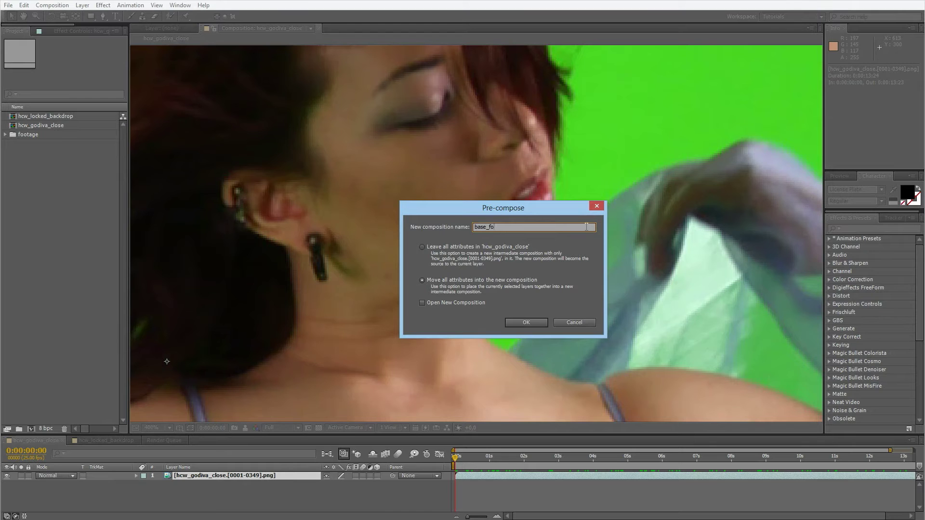
pyautogui.write('otage')
pyautogui.press('Return')
# - Duplicate the base_footage layer so two copies are stacked
pyautogui.click(202, 475)
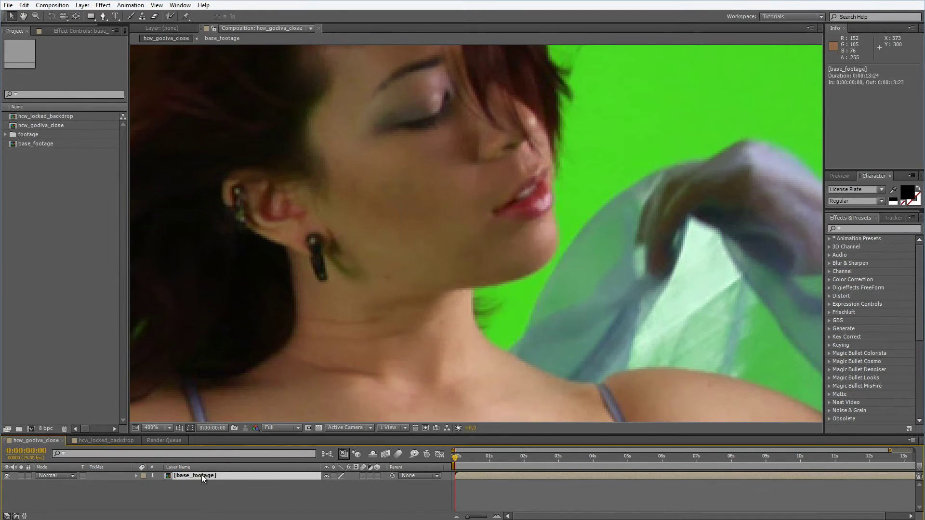
pyautogui.hotkey('ctrl', 'd')
pyautogui.click(270, 499)
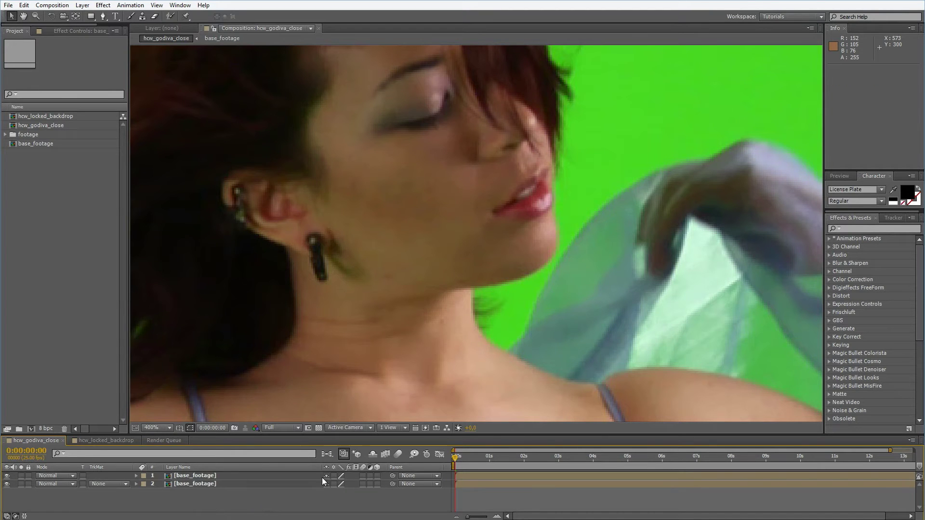
# - Apply the saved Despill_Green user preset to the top base_footage layer
pyautogui.click(830, 239)
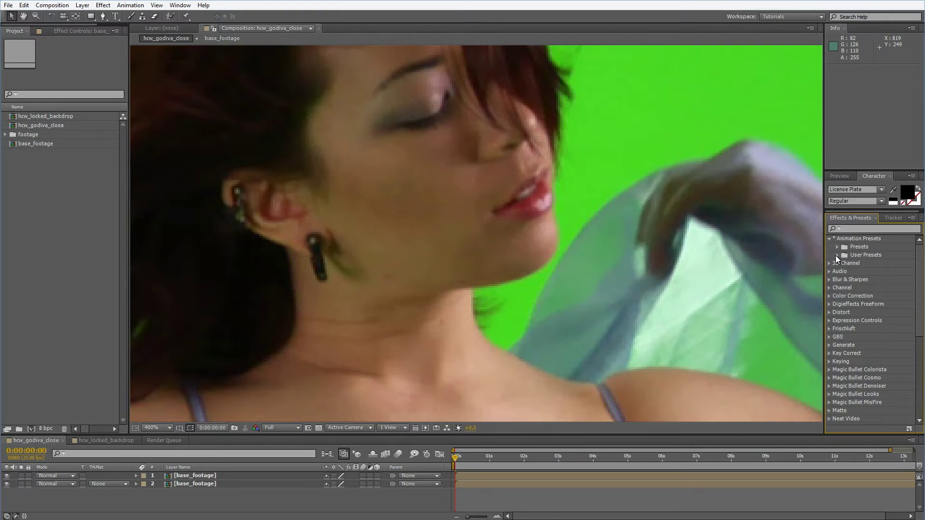
pyautogui.click(836, 256)
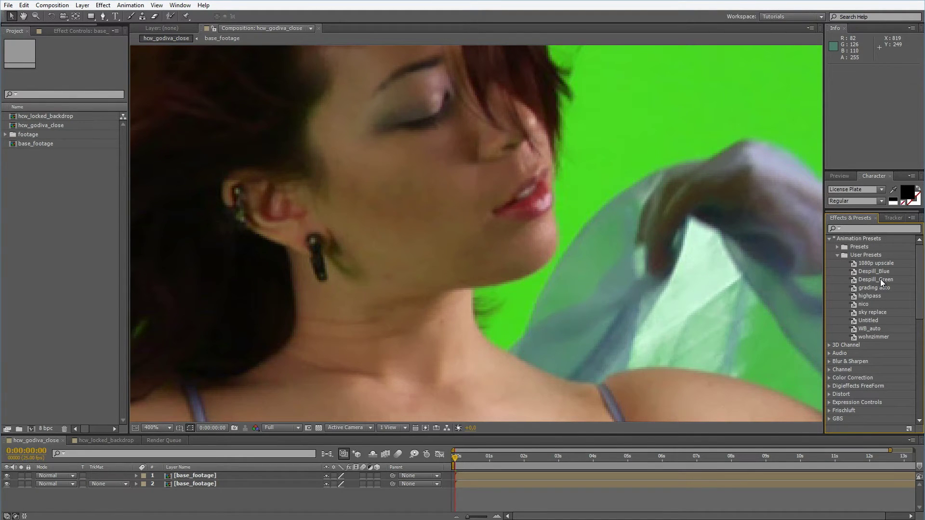
pyautogui.moveTo(880, 279); pyautogui.dragTo(186, 480)
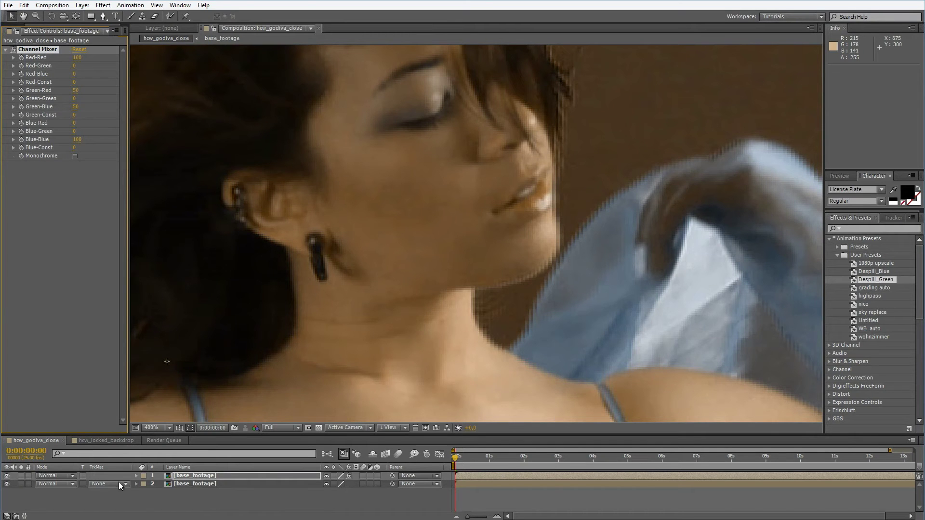
# - Set the top layer to Darken blend mode and inspect the ear and later frames
pyautogui.click(68, 477)
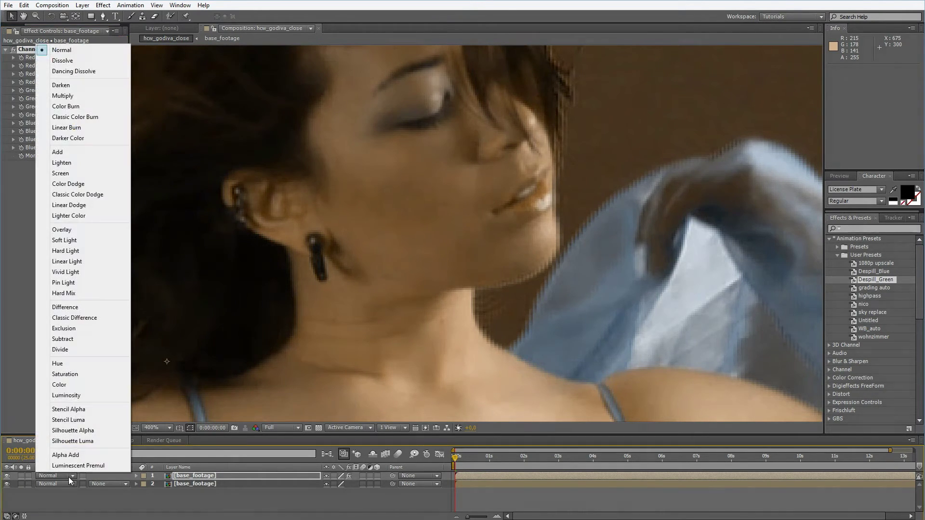
pyautogui.click(96, 86)
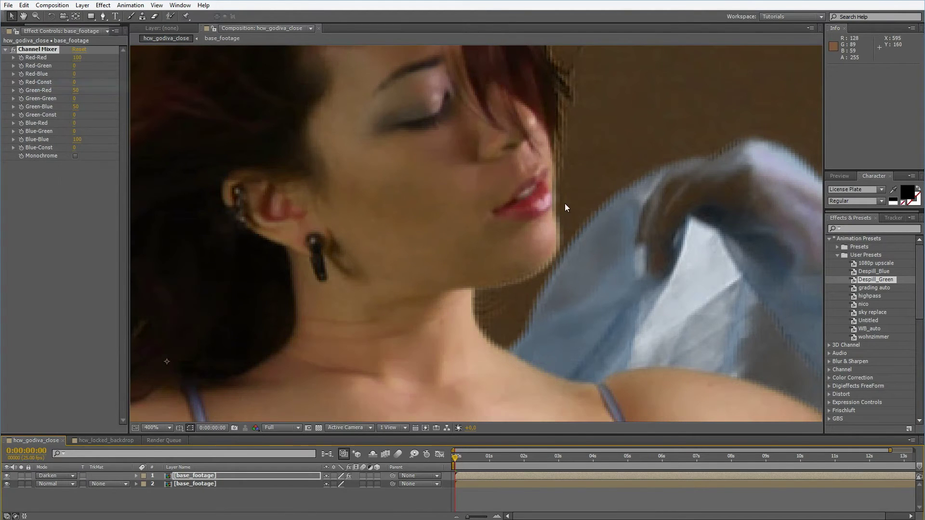
pyautogui.press(',')
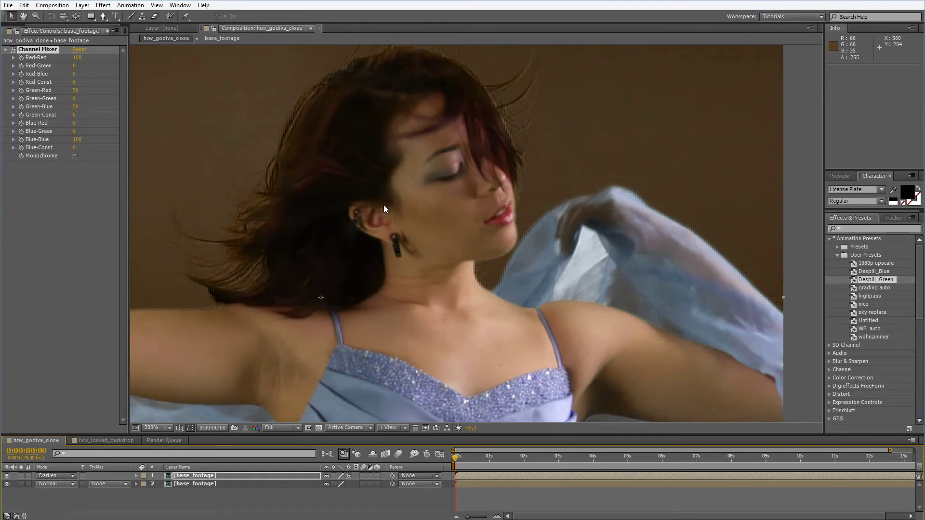
pyautogui.press('.')
pyautogui.moveTo(412, 221); pyautogui.dragTo(516, 231)
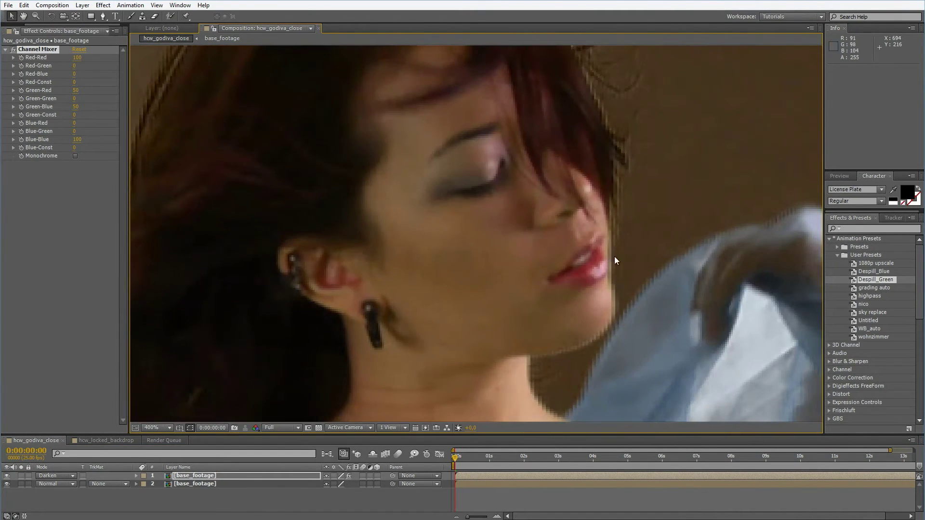
pyautogui.press(',')
pyautogui.press('.')
pyautogui.press(',')
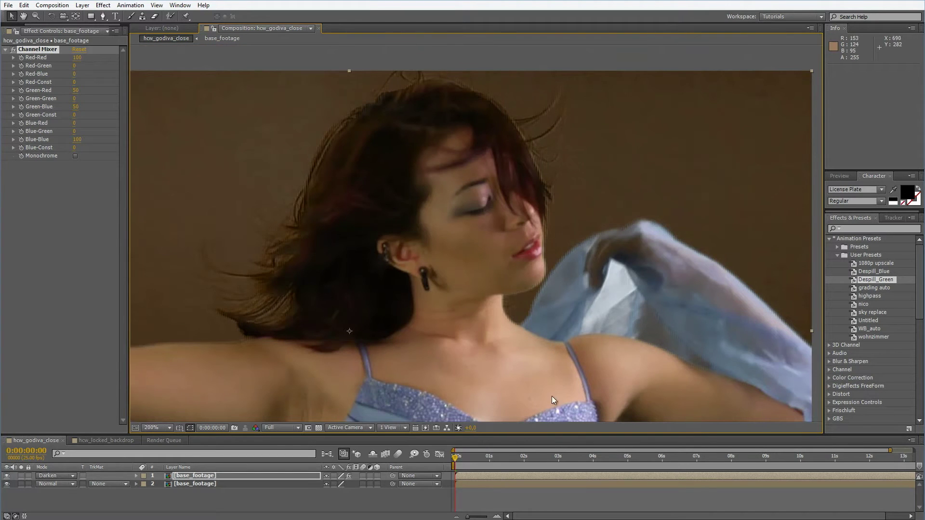
pyautogui.moveTo(468, 467)
pyautogui.mouseDown()
pyautogui.moveTo(907, 459)
pyautogui.moveTo(474, 461)
pyautogui.mouseUp()
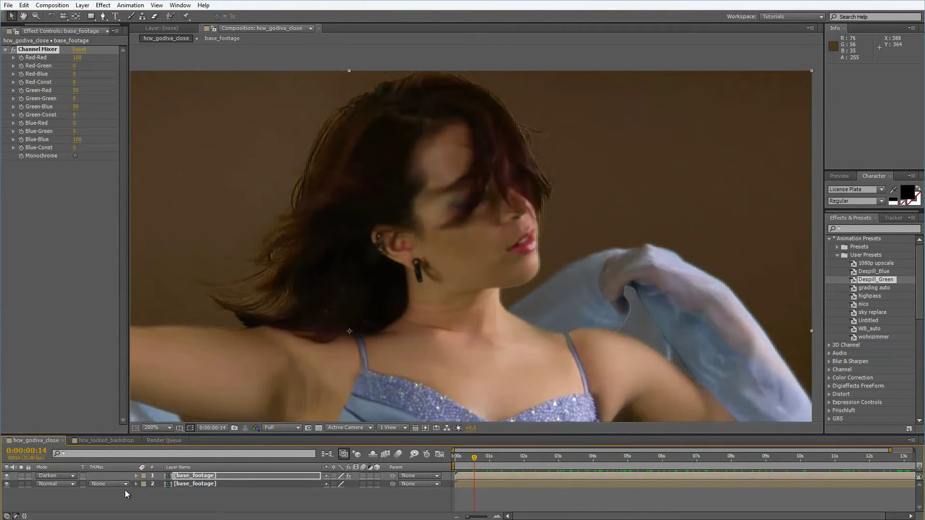
# - Open the lower base_footage layer's precomp
pyautogui.click(200, 484)
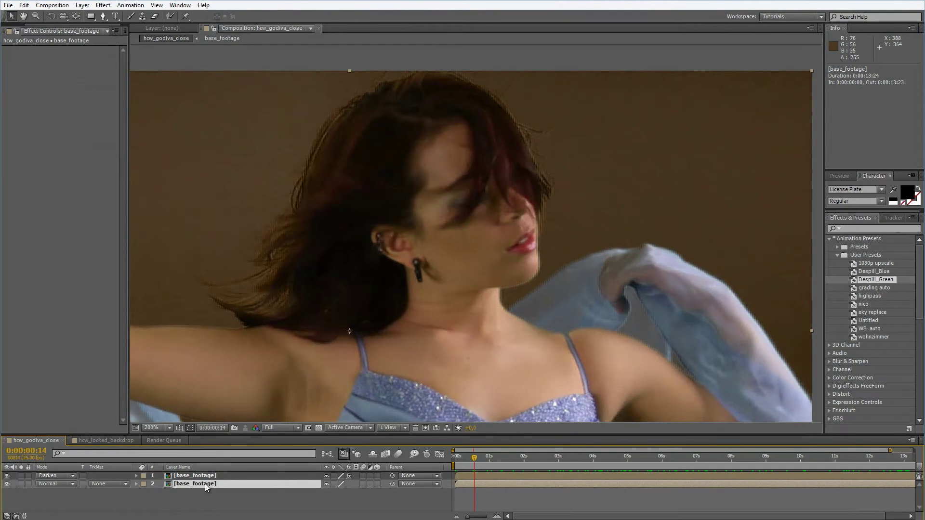
pyautogui.doubleClick(204, 482)
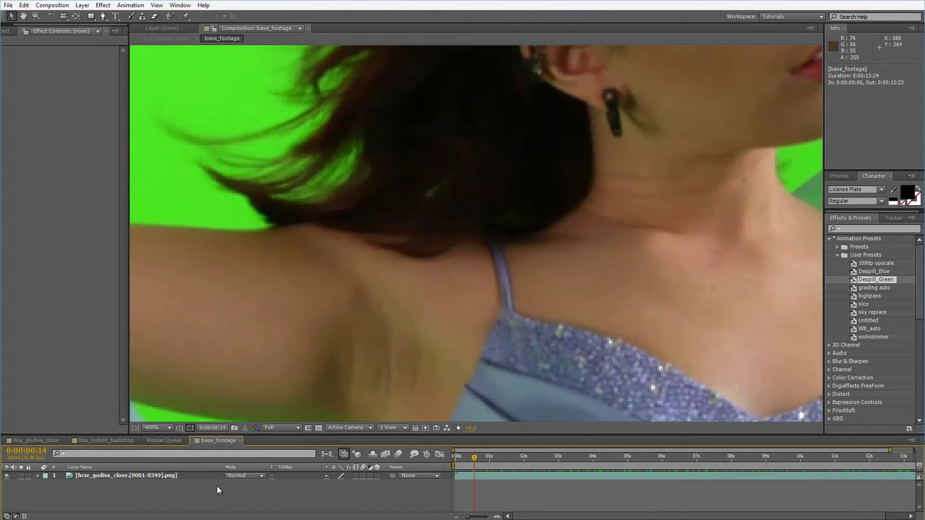
pyautogui.scroll(3, 475, 279)
pyautogui.scroll(-2, 473, 276)
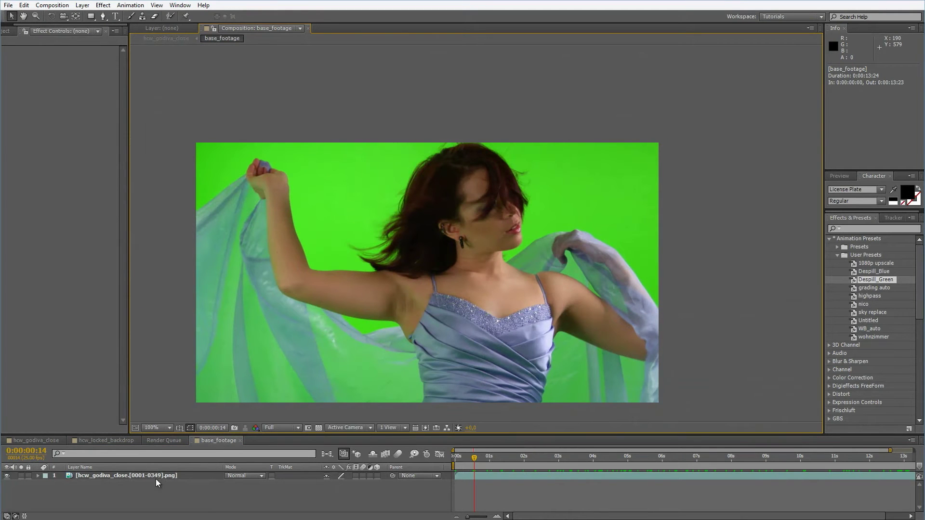
# - Check the hcw_locked_backdrop comp, then review the top layer's Channel Mixer in hcw_godiva_close
pyautogui.click(109, 441)
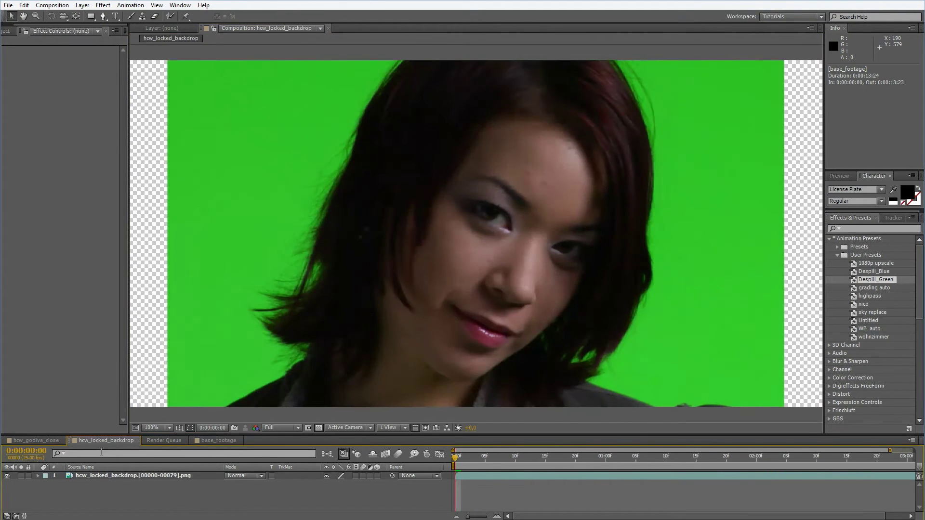
pyautogui.click(54, 442)
pyautogui.click(189, 476)
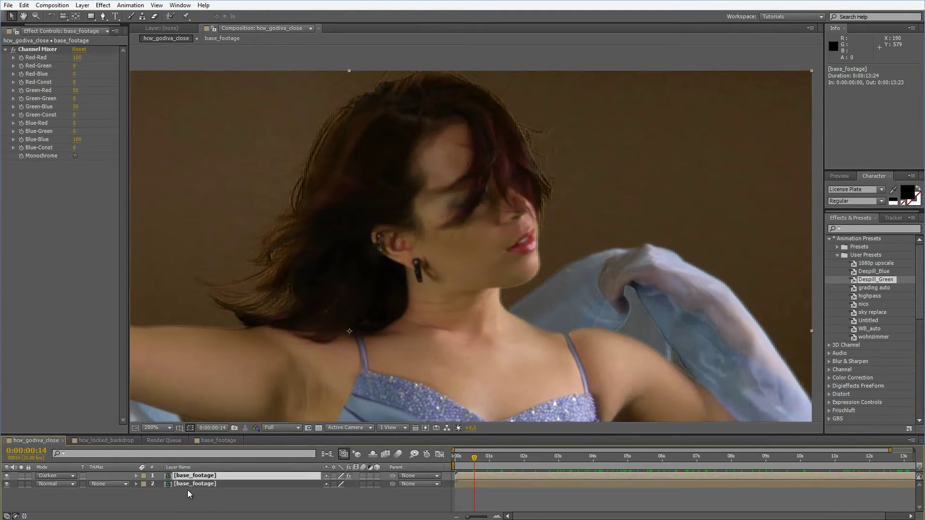
pyautogui.click(193, 486)
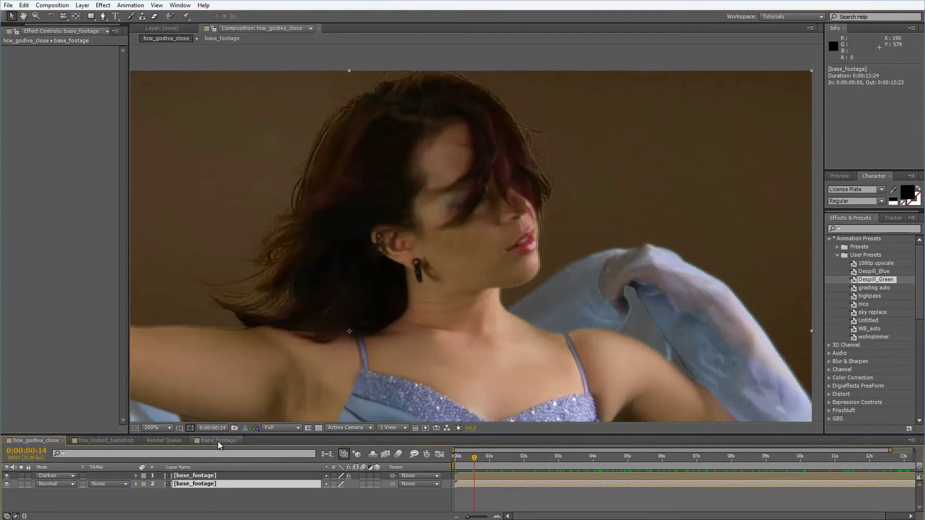
# - Back in base_footage, zoom in on the dancer's face and move to frame 0:00:00:00
pyautogui.click(218, 442)
pyautogui.scroll(3, 361, 299)
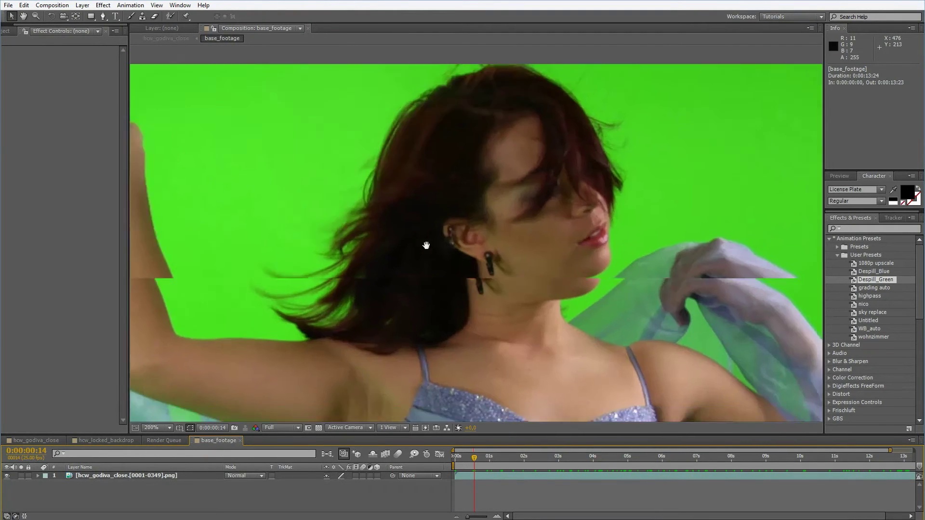
pyautogui.scroll(1, 426, 245)
pyautogui.moveTo(504, 282); pyautogui.dragTo(351, 260)
pyautogui.moveTo(471, 465); pyautogui.dragTo(435, 467)
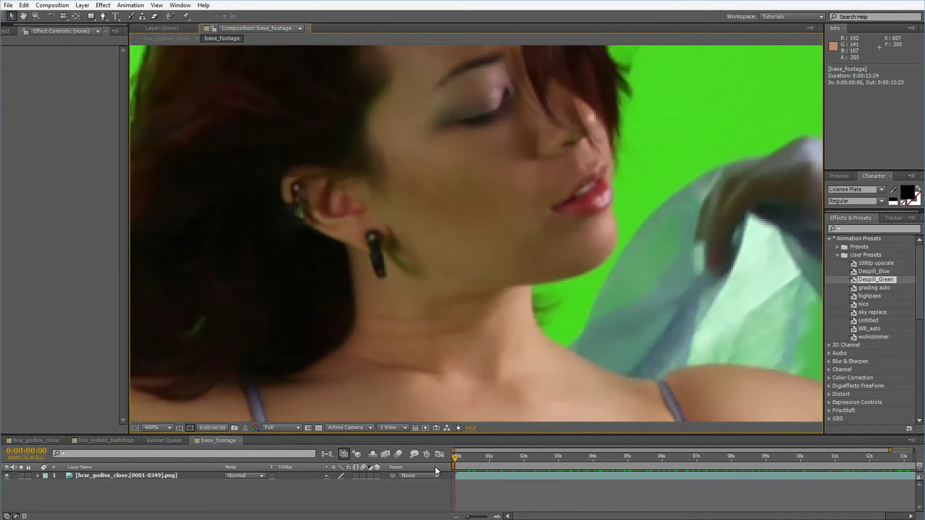
pyautogui.click(432, 466)
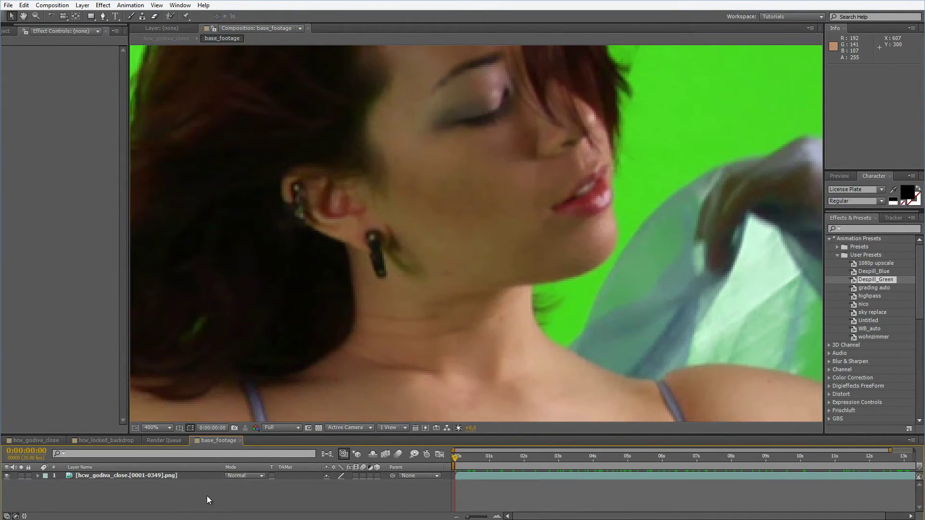
# - Create a grey solid named 'smoothing' with Ctrl+Y and zoom out to frame it fully
pyautogui.hotkey('ctrl', 'y')
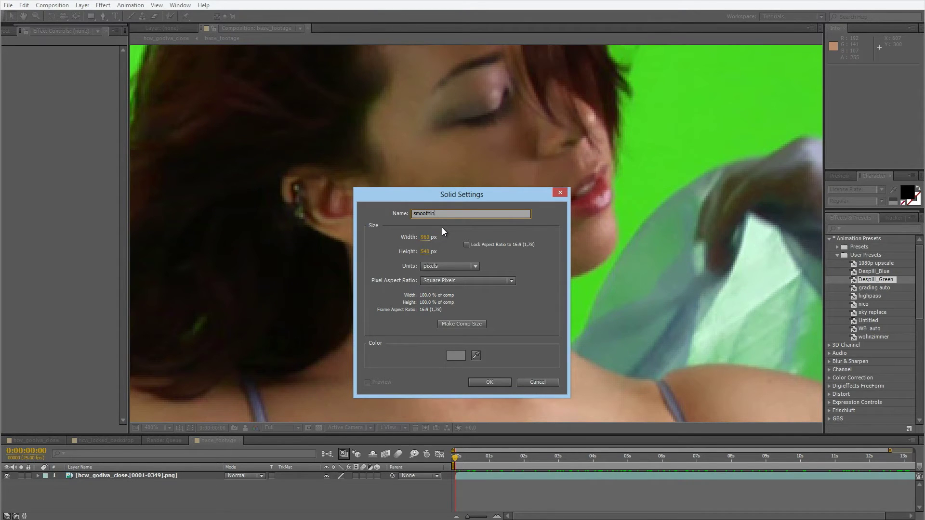
pyautogui.click(492, 382)
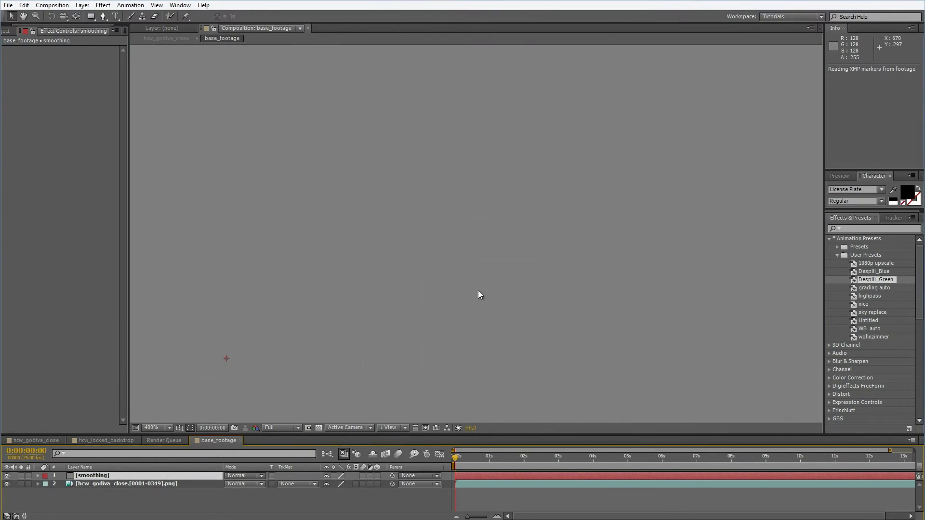
pyautogui.scroll(-2, 485, 283)
pyautogui.moveTo(397, 310); pyautogui.dragTo(450, 254)
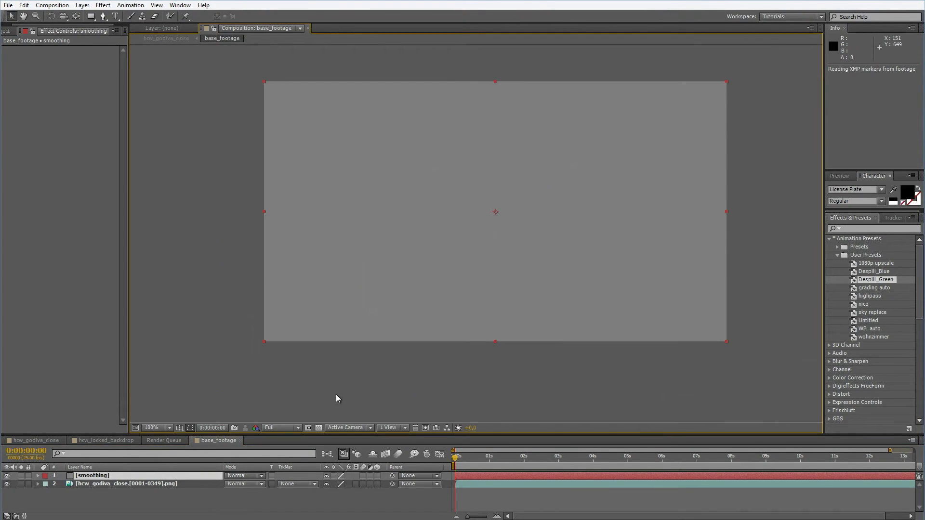
# - Make smoothing an adjustment layer and apply the Median effect to it
pyautogui.click(371, 476)
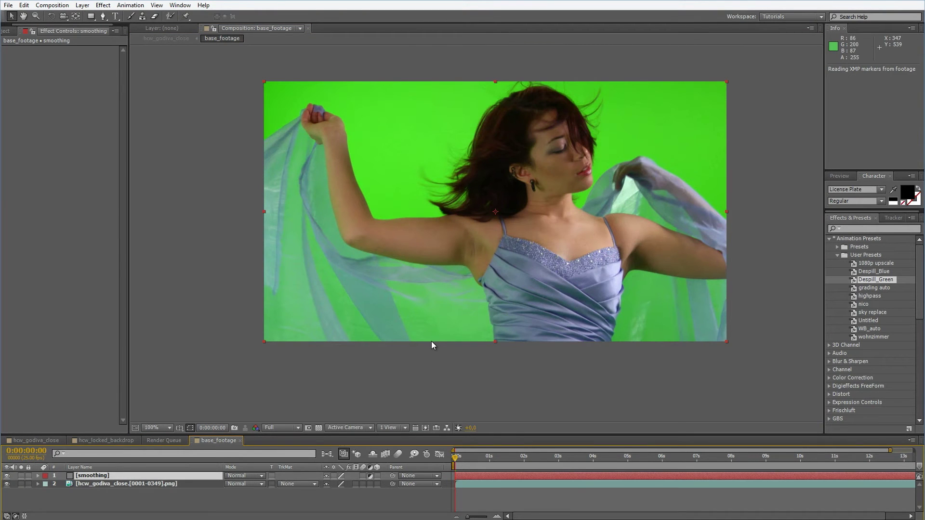
pyautogui.click(369, 476)
pyautogui.click(861, 230)
pyautogui.write('median')
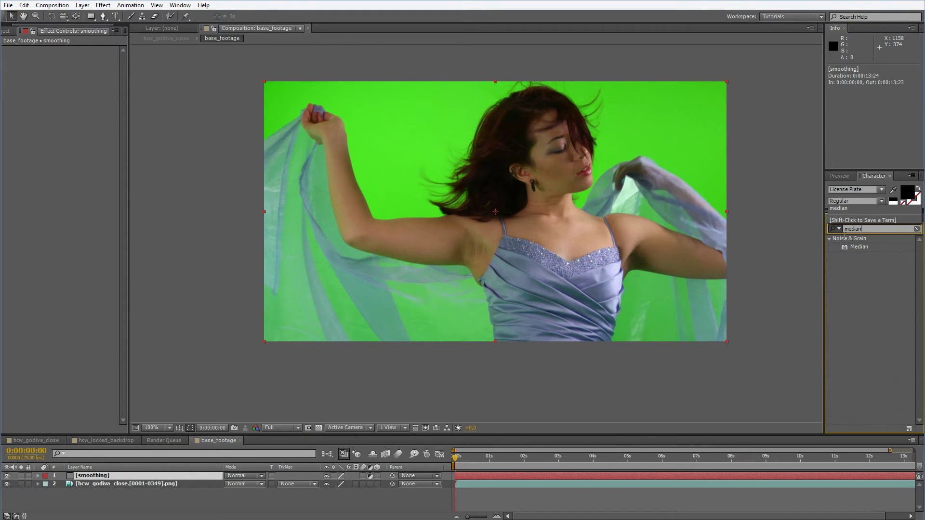
pyautogui.moveTo(859, 250); pyautogui.dragTo(178, 411)
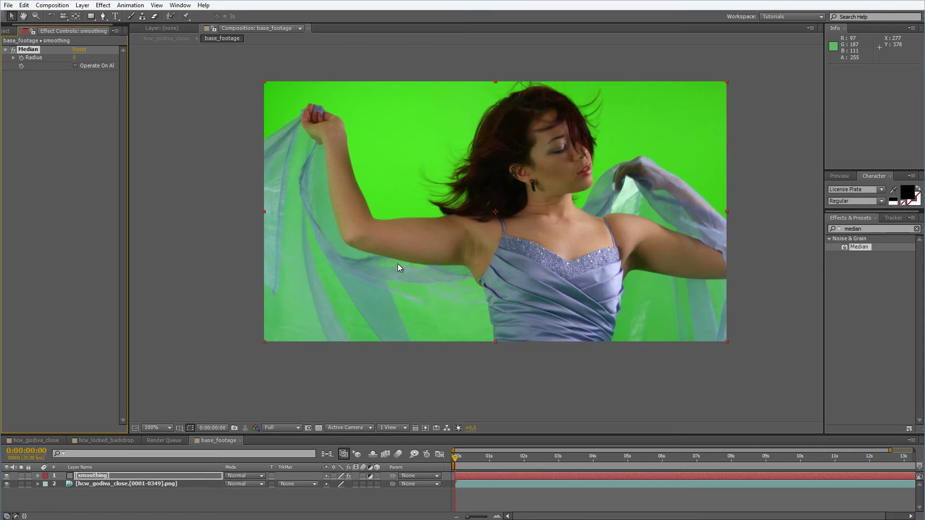
# - Zoom to 400% on the dancer's face and set the Median Radius to 4
pyautogui.press('.')
pyautogui.moveTo(576, 147); pyautogui.dragTo(431, 241)
pyautogui.press('.')
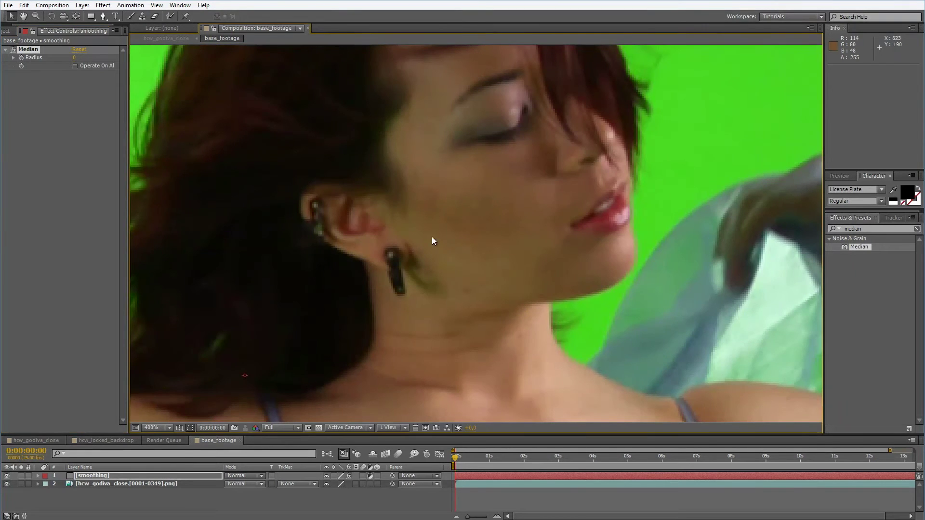
pyautogui.click(75, 58)
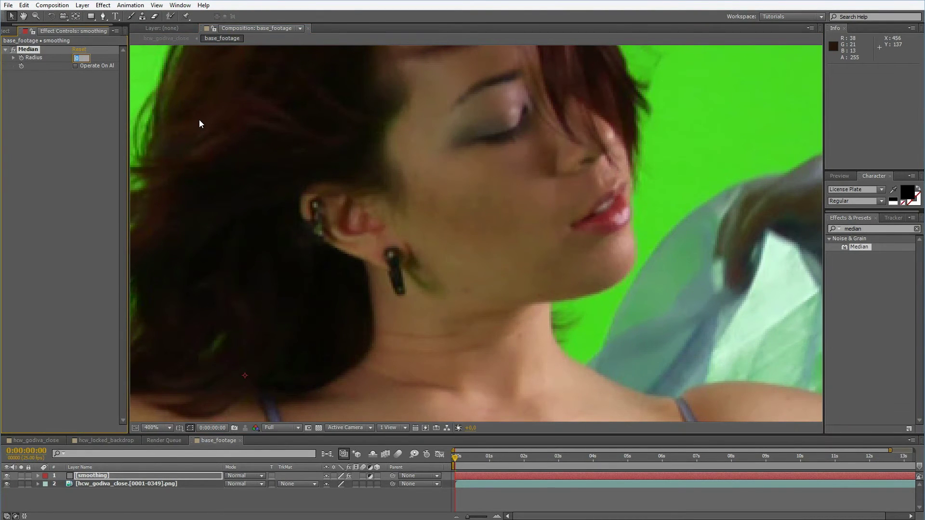
pyautogui.write('3')
pyautogui.write('4')
pyautogui.press('Return')
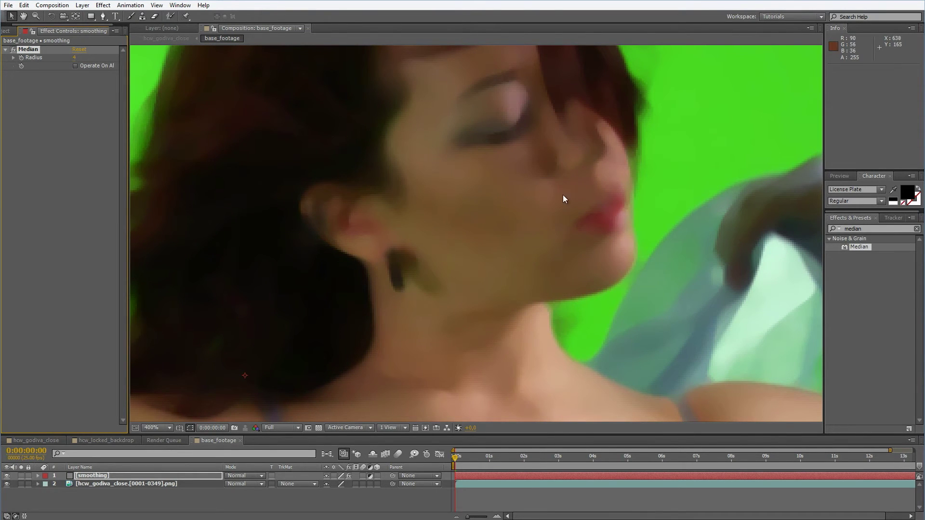
pyautogui.moveTo(704, 154); pyautogui.dragTo(541, 207)
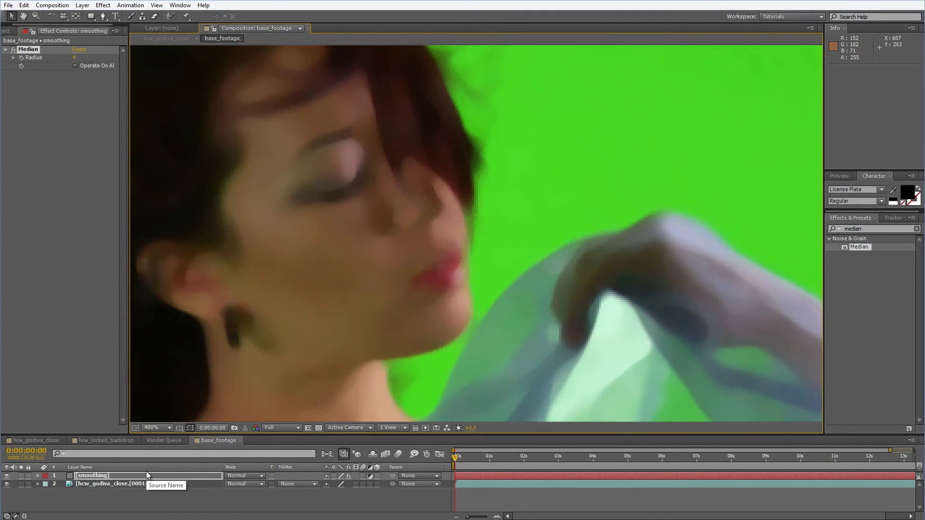
# - Switch smoothing's blend mode to Color after briefly trying Luminosity, keeping Median Radius at 4
pyautogui.click(100, 477)
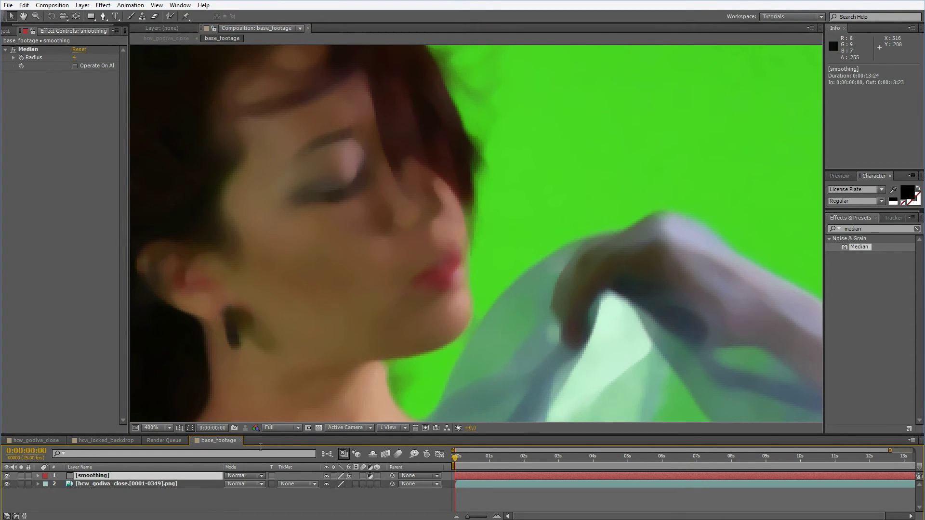
pyautogui.click(241, 476)
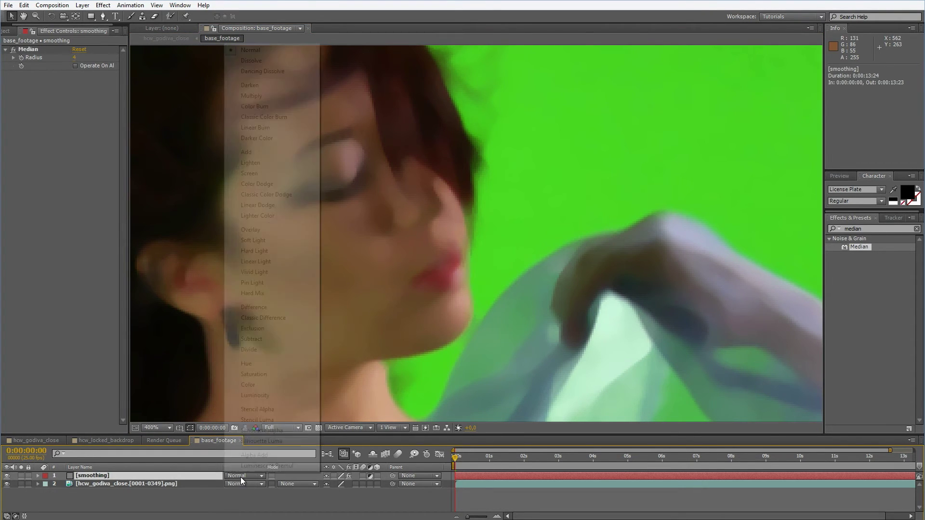
pyautogui.click(260, 387)
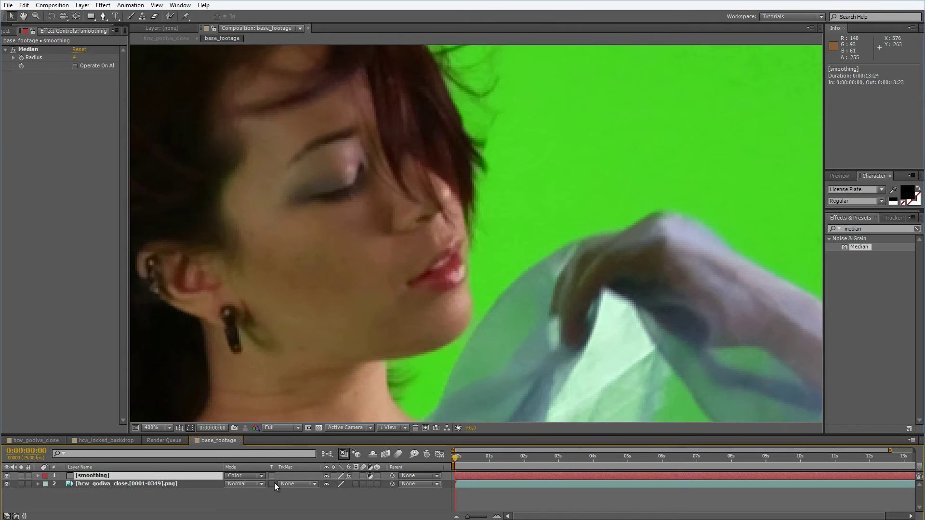
pyautogui.click(250, 475)
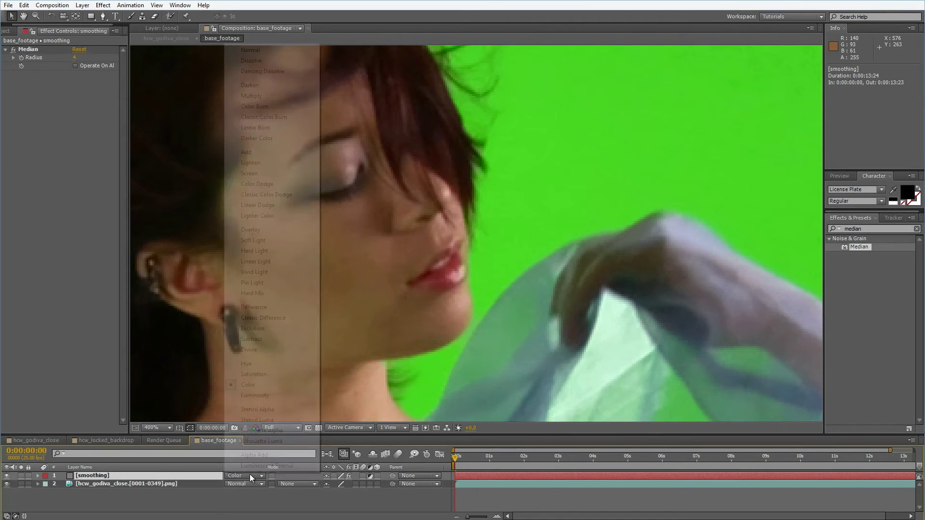
pyautogui.click(266, 396)
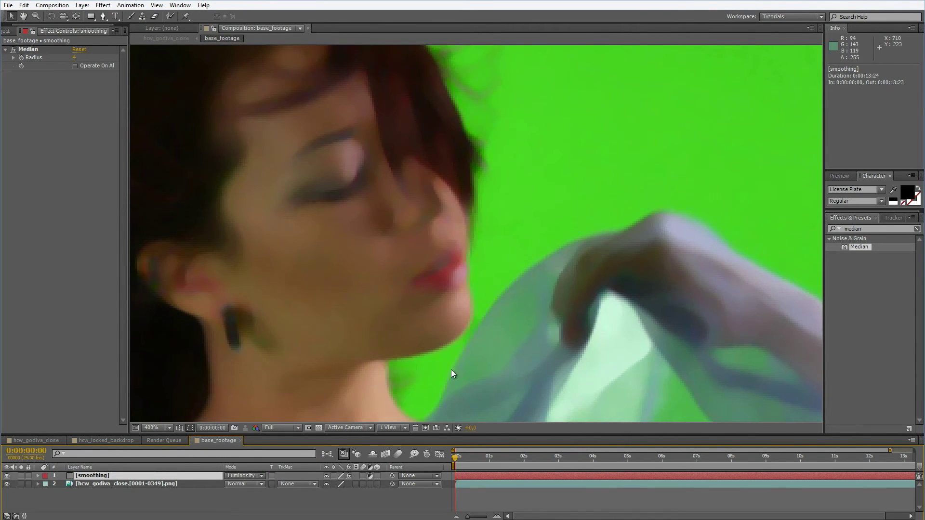
pyautogui.click(265, 475)
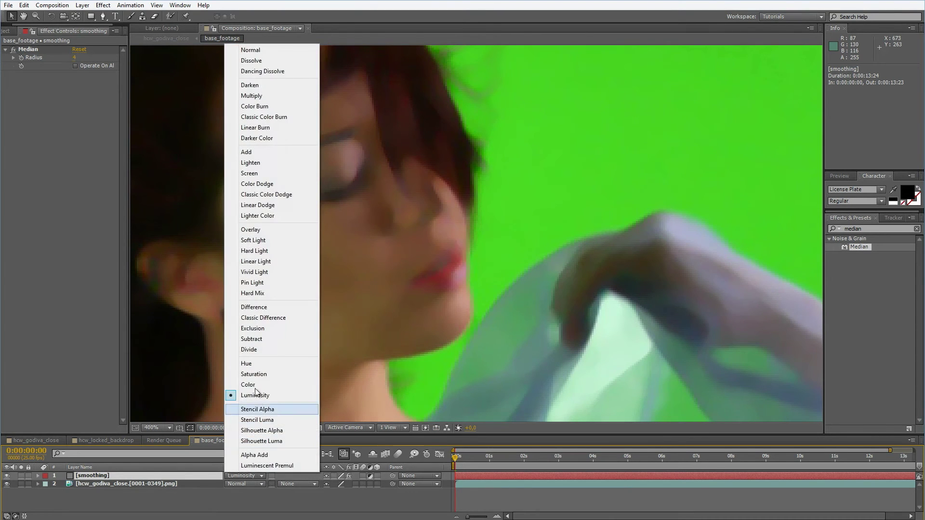
pyautogui.click(255, 386)
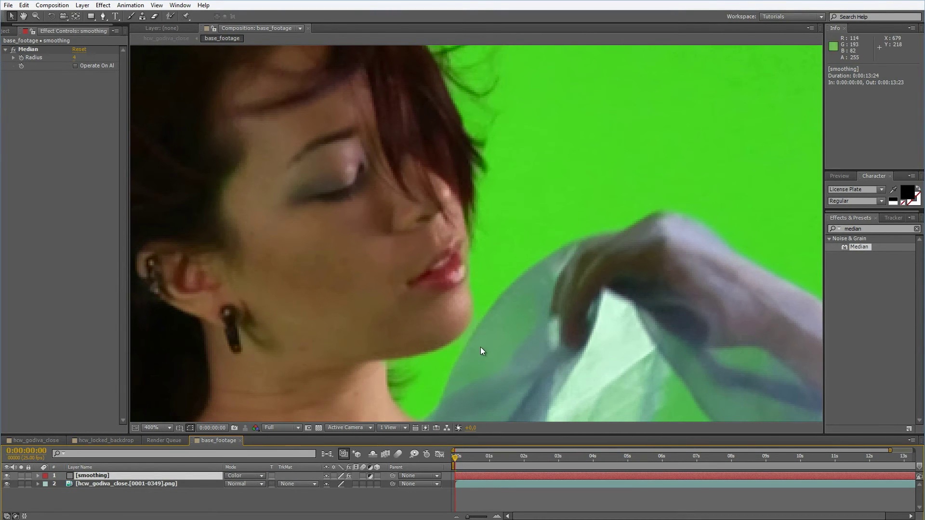
pyautogui.click(75, 59)
pyautogui.click(68, 88)
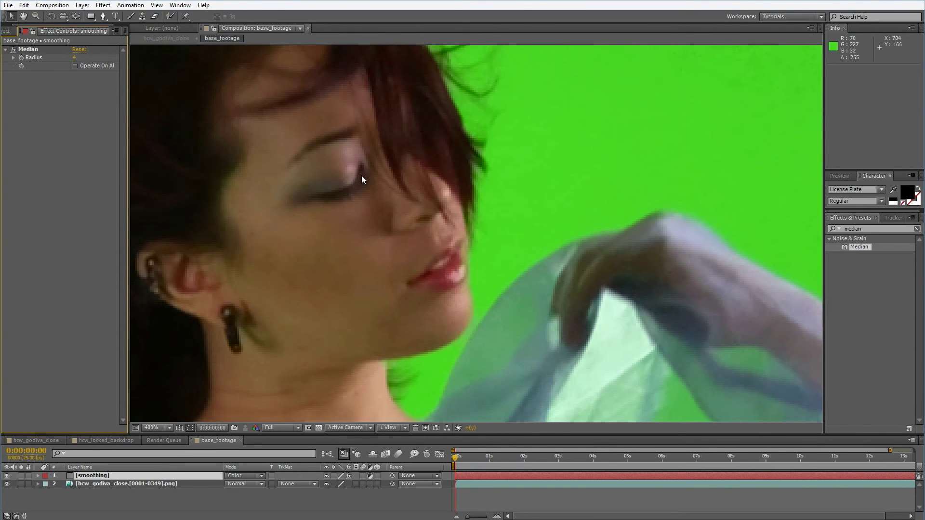
# - Try Median Radius values 3 and 2, then settle on 3
pyautogui.click(75, 59)
pyautogui.write('3')
pyautogui.press('Return')
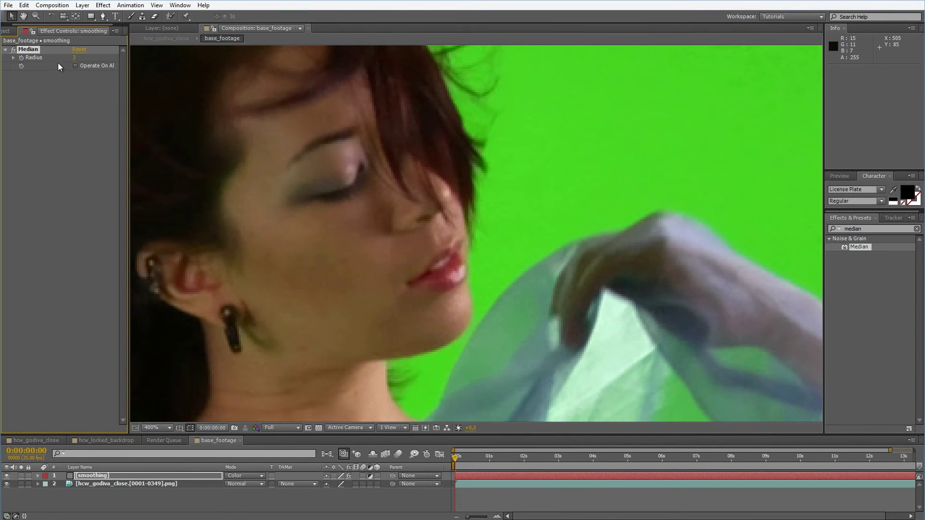
pyautogui.click(74, 58)
pyautogui.write('2')
pyautogui.press('Return')
pyautogui.click(76, 61)
pyautogui.write('3')
pyautogui.press('Return')
# - Switch to the hcw_godiva_close comp and zoom and pan in on the dancer's face
pyautogui.click(48, 438)
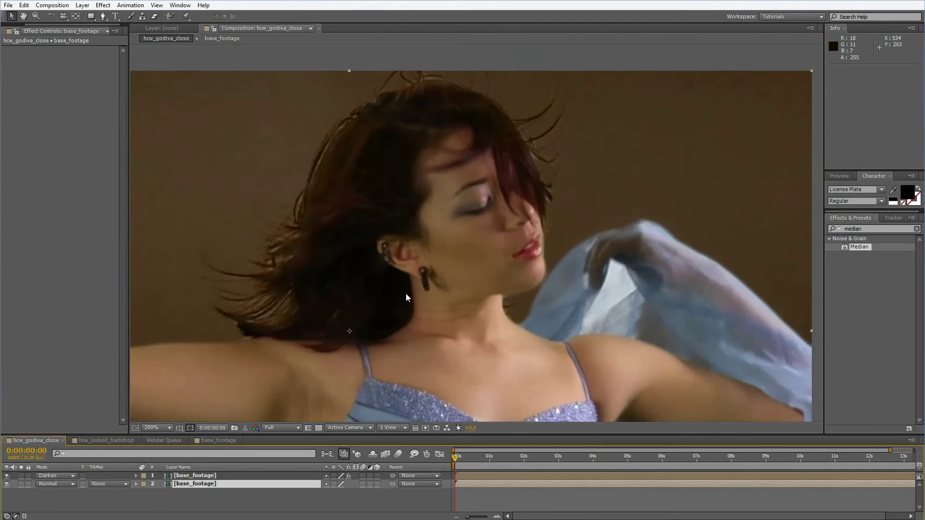
pyautogui.press('.')
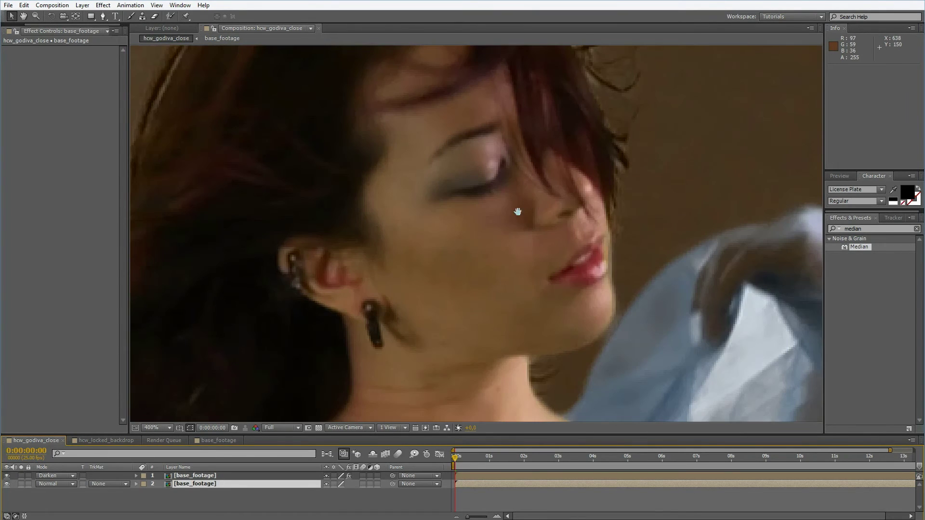
pyautogui.moveTo(513, 211); pyautogui.dragTo(423, 303)
pyautogui.scroll(-3, 340, 274)
pyautogui.hscroll(-2, 332, 284)
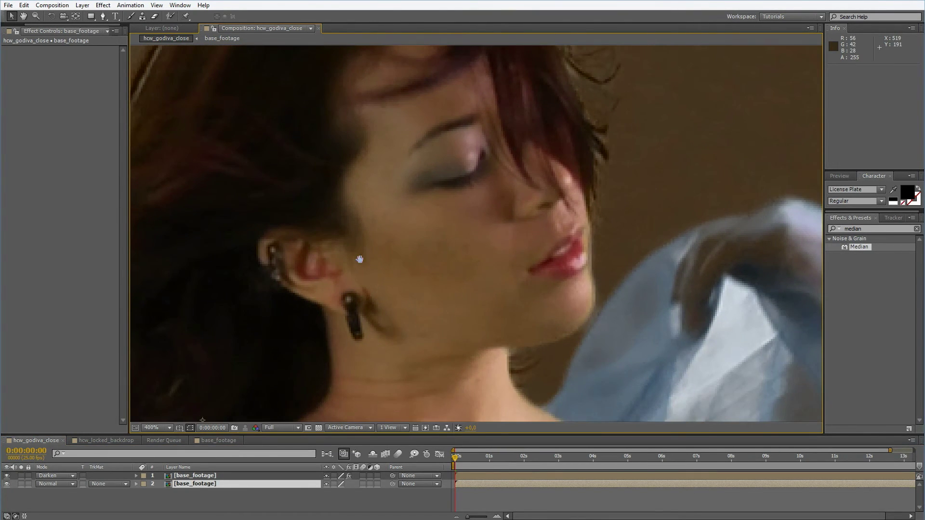
pyautogui.hscroll(-4, 359, 259)
pyautogui.press(',')
# - Scrub to around 0:00:03:22 and zoom to 400% to inspect the hair
pyautogui.hscroll(3, 366, 264)
pyautogui.scroll(2, 389, 267)
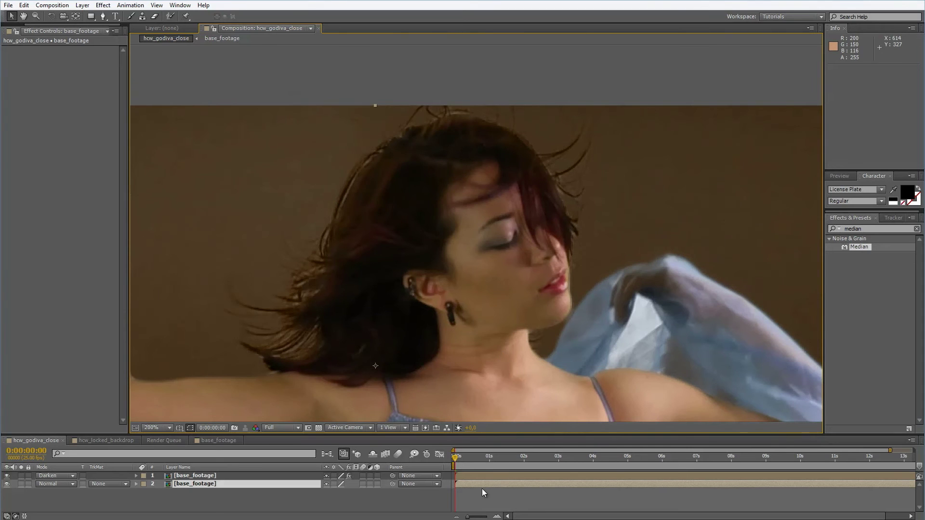
pyautogui.moveTo(464, 458); pyautogui.dragTo(598, 467)
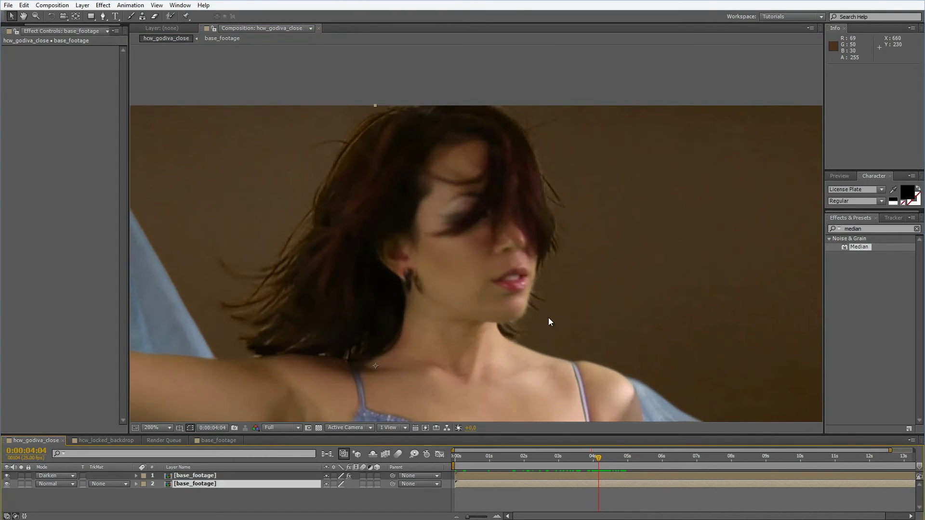
pyautogui.press('.')
pyautogui.moveTo(580, 458); pyautogui.dragTo(594, 466)
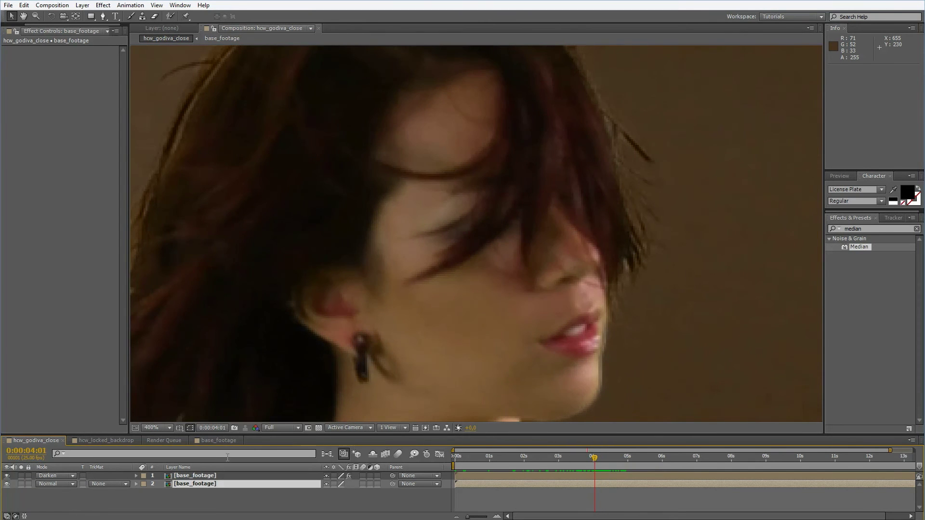
# - In base_footage, toggle the smoothing layer off and on while scrubbing to compare detail
pyautogui.click(214, 29)
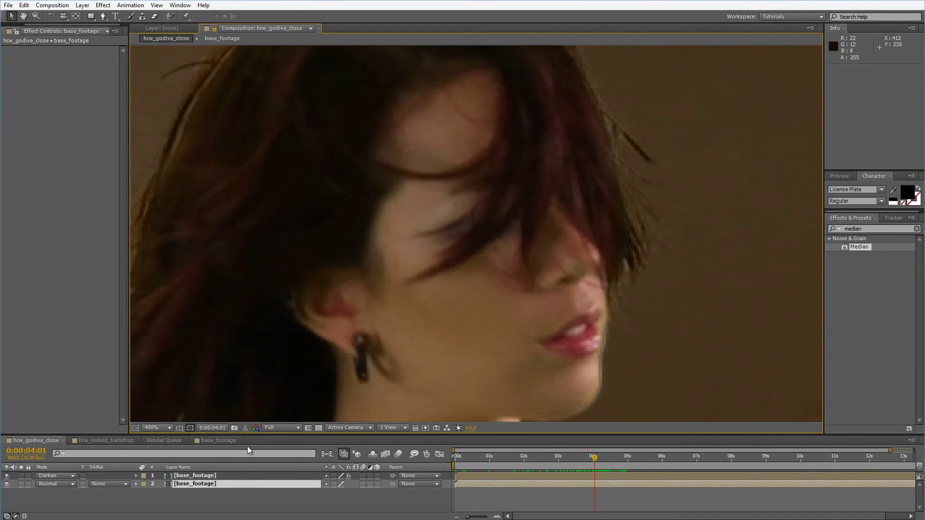
pyautogui.click(223, 440)
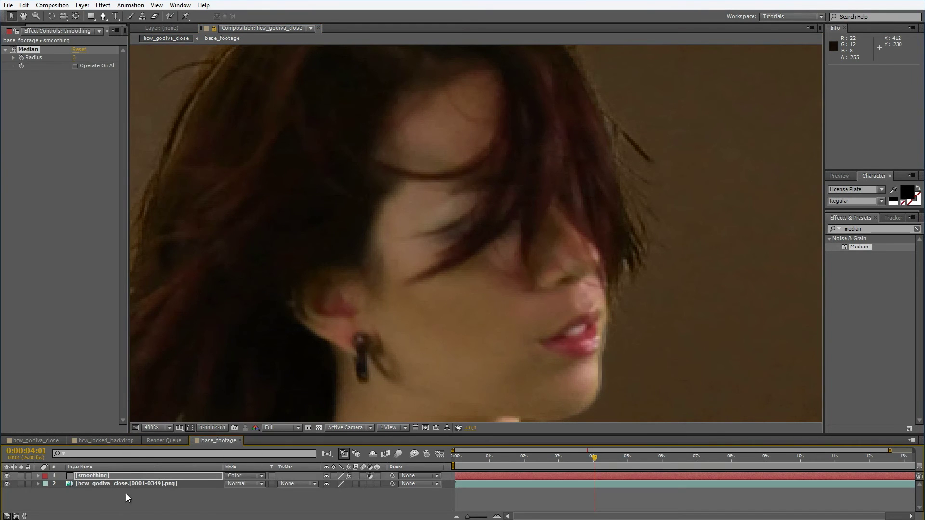
pyautogui.click(6, 477)
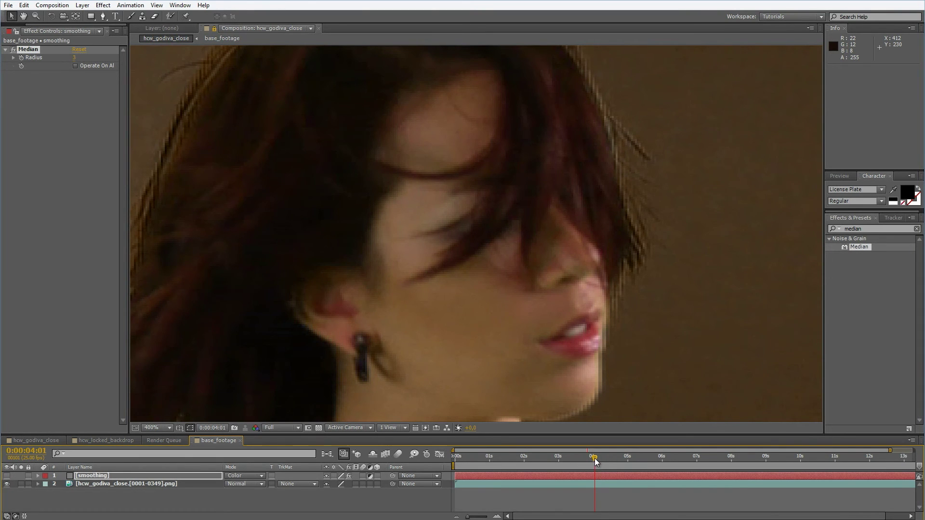
pyautogui.moveTo(595, 458)
pyautogui.mouseDown()
pyautogui.moveTo(620, 458)
pyautogui.moveTo(468, 464)
pyautogui.moveTo(608, 459)
pyautogui.mouseUp()
pyautogui.press(',')
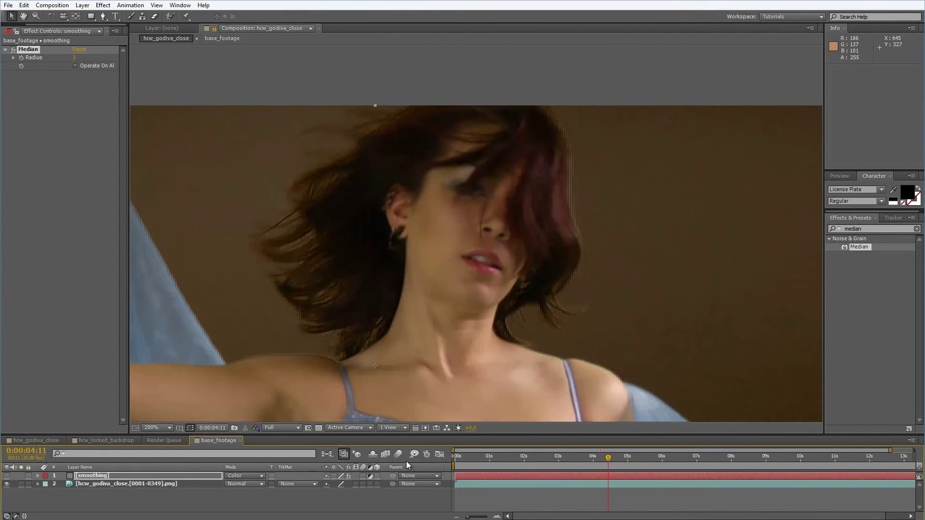
pyautogui.click(6, 476)
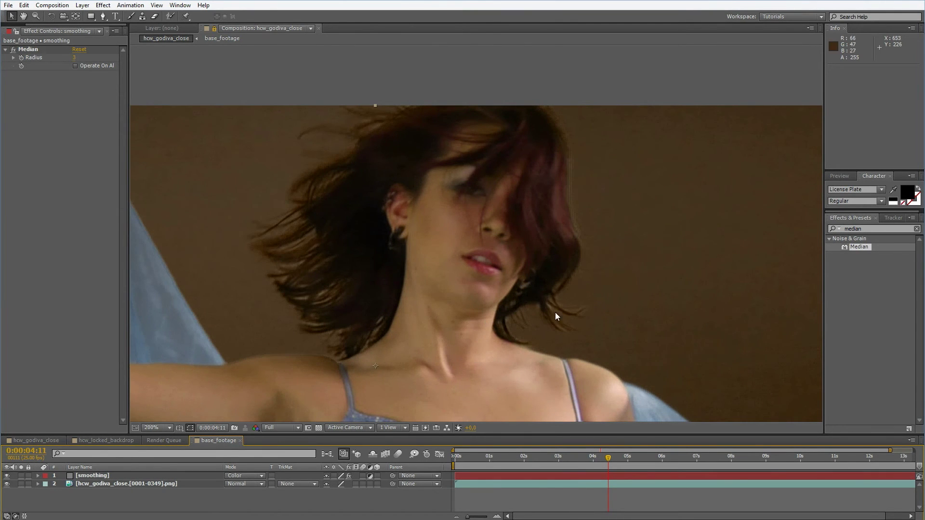
pyautogui.click(7, 476)
pyautogui.click(6, 476)
# - Jump to 0:00:02:14 and raise the Median Radius to 4
pyautogui.click(544, 466)
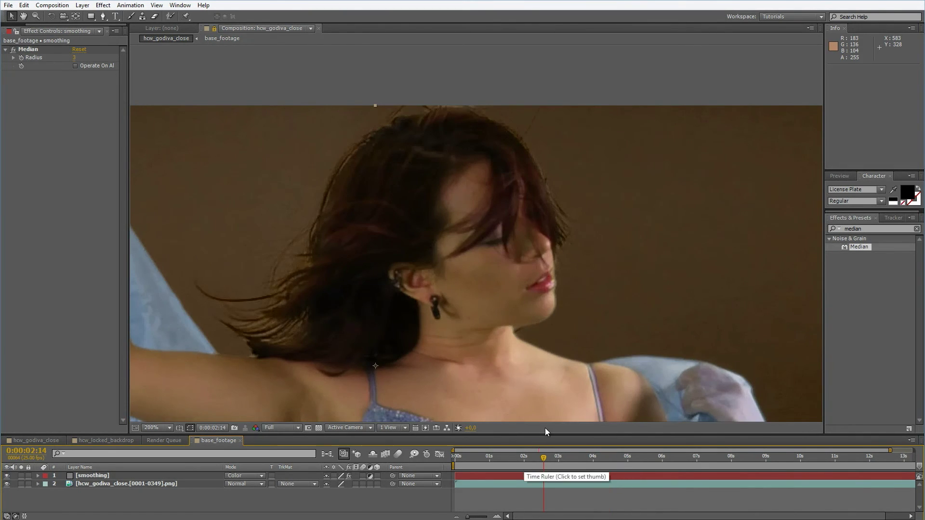
pyautogui.scroll(2, 516, 296)
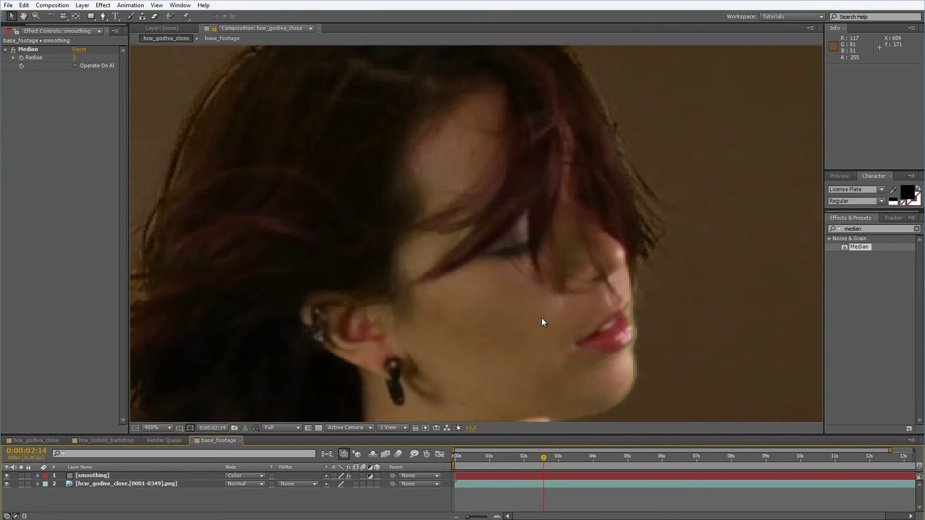
pyautogui.click(73, 59)
pyautogui.write('4')
pyautogui.press('Return')
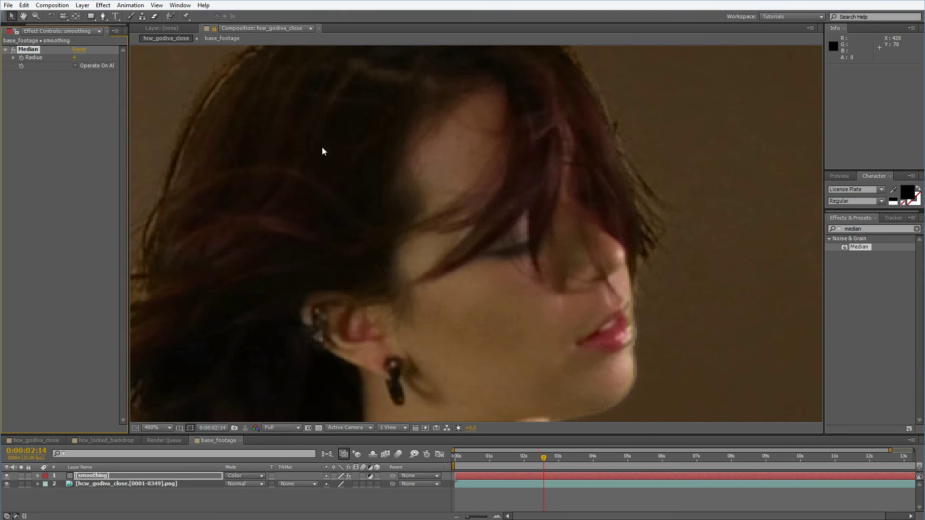
pyautogui.click(301, 295)
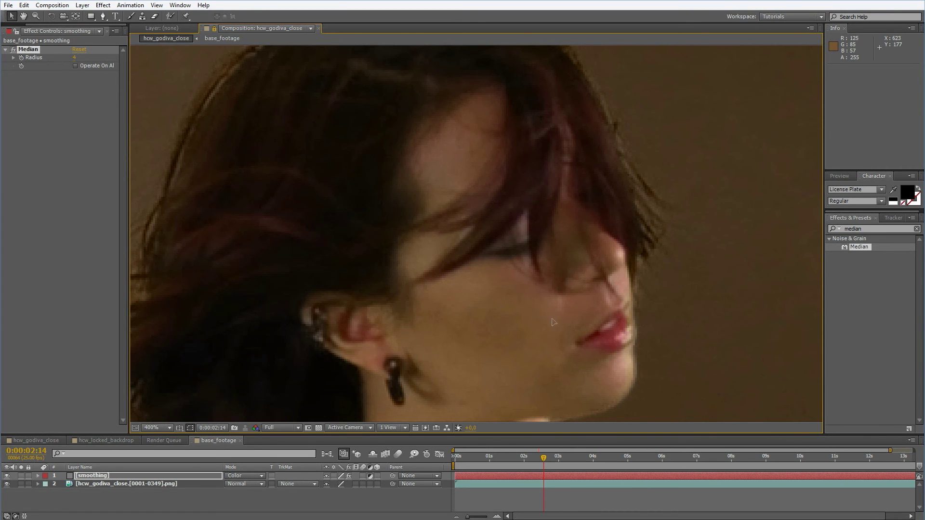
# - View the red channel alone and compare the dancer's edges with Median toggled off and on
pyautogui.hotkey('alt', '1')
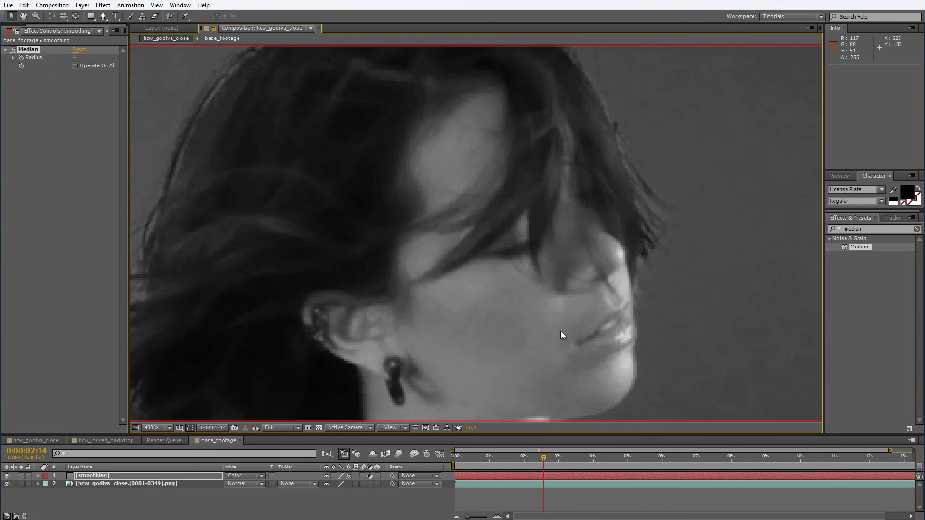
pyautogui.click(14, 50)
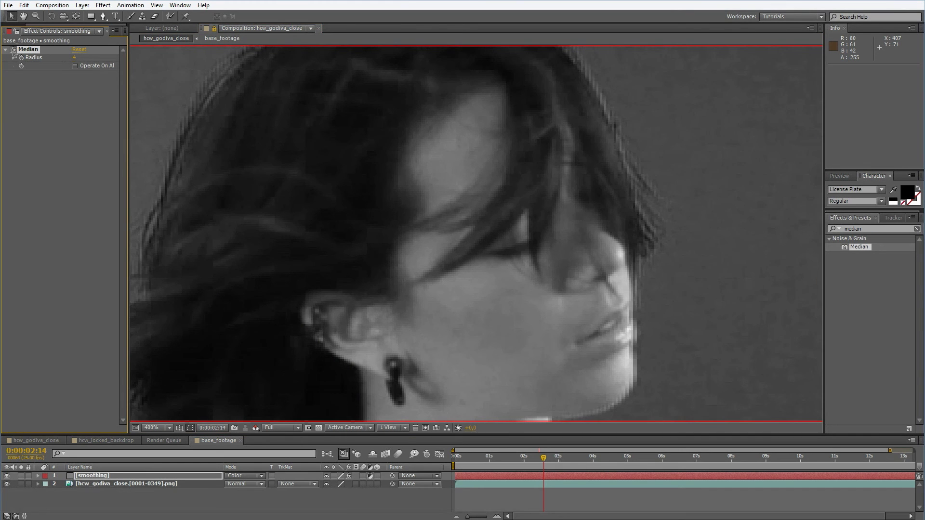
pyautogui.click(14, 50)
pyautogui.click(13, 50)
pyautogui.click(14, 50)
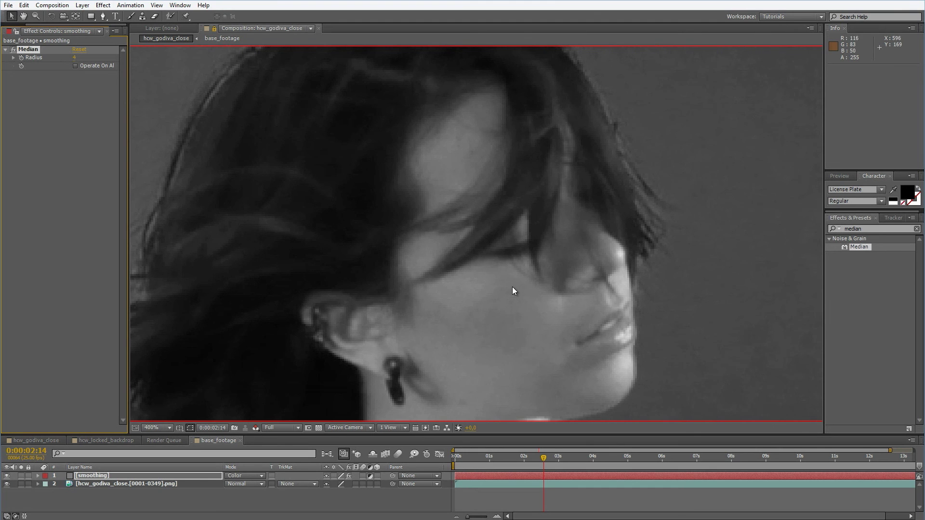
# - Zoom out and clear the 'median' search in Effects & Presets to list all categories
pyautogui.scroll(-2, 513, 288)
pyautogui.scroll(-1, 518, 288)
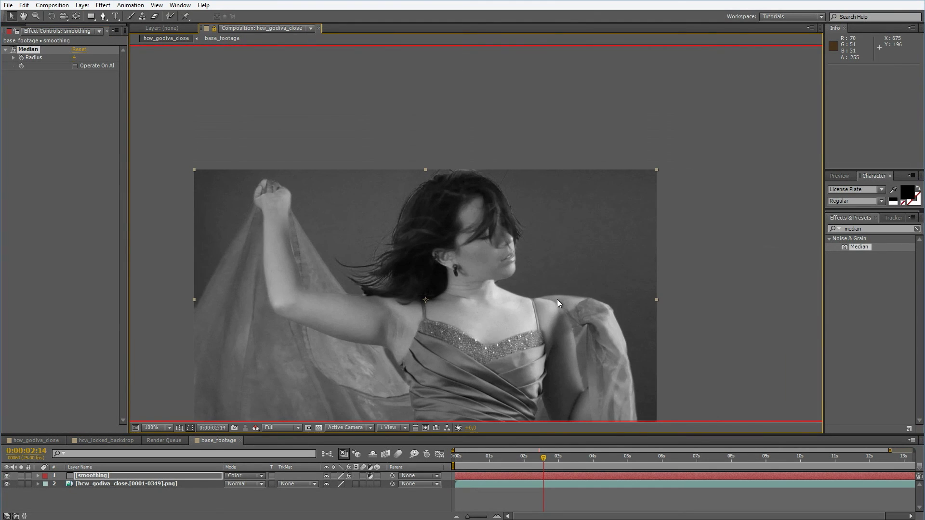
pyautogui.scroll(-2, 475, 265)
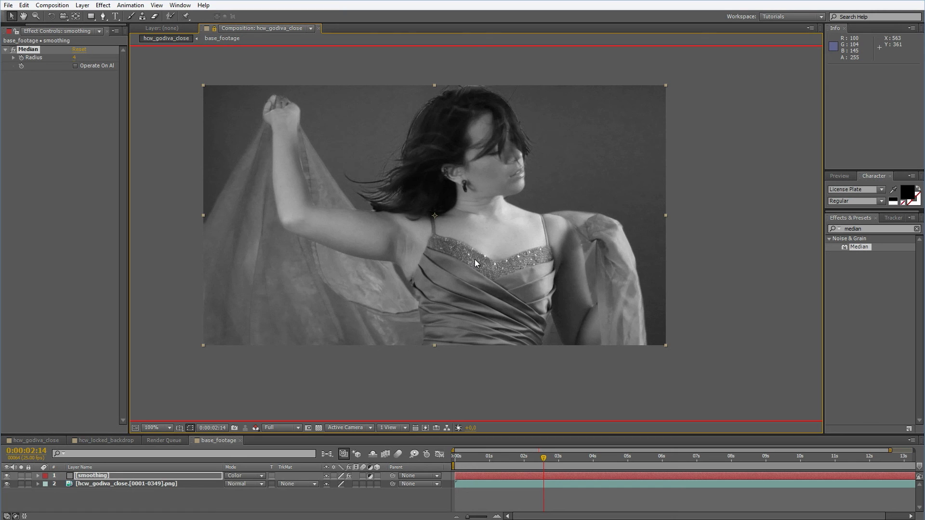
pyautogui.click(917, 229)
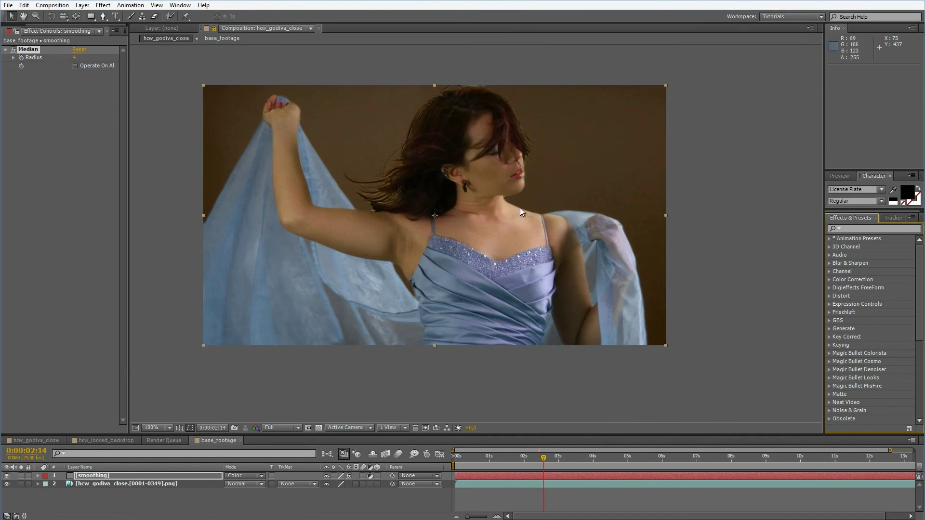
pyautogui.scroll(1, 520, 207)
pyautogui.moveTo(591, 147); pyautogui.dragTo(568, 177)
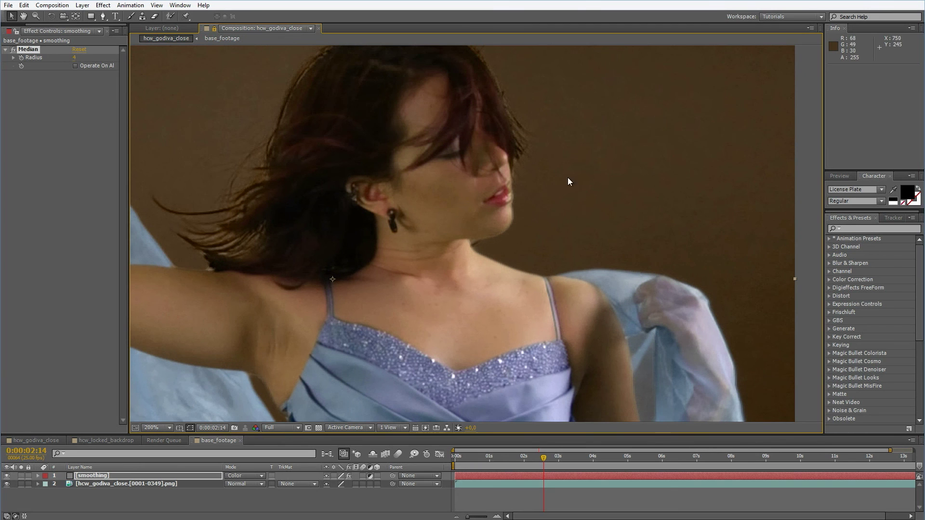